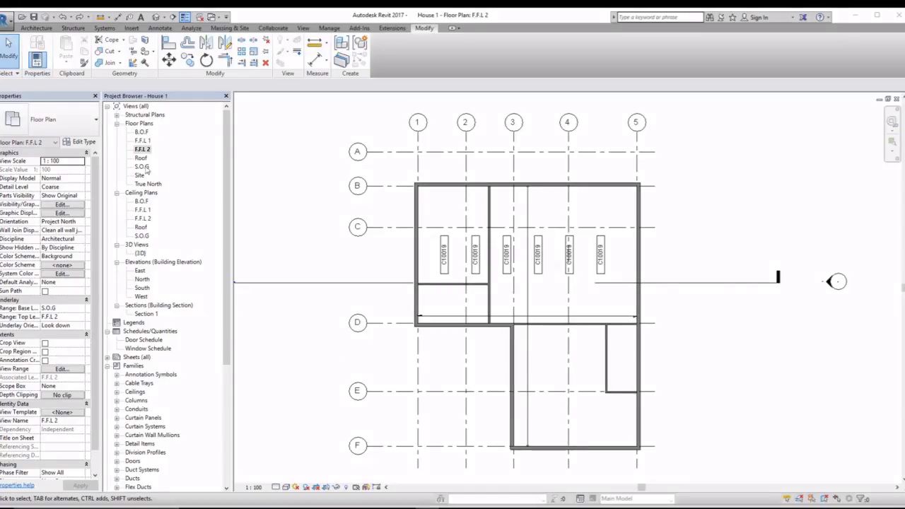
Open the {3D} view and hide the house's front brick veneer wall in it
double_click(141, 254)
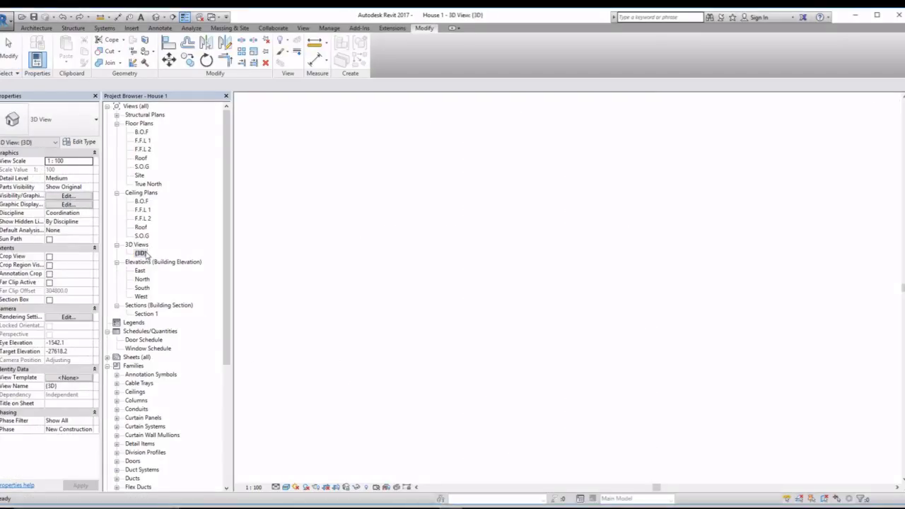
middle_click_drag(455, 311, 542, 319)
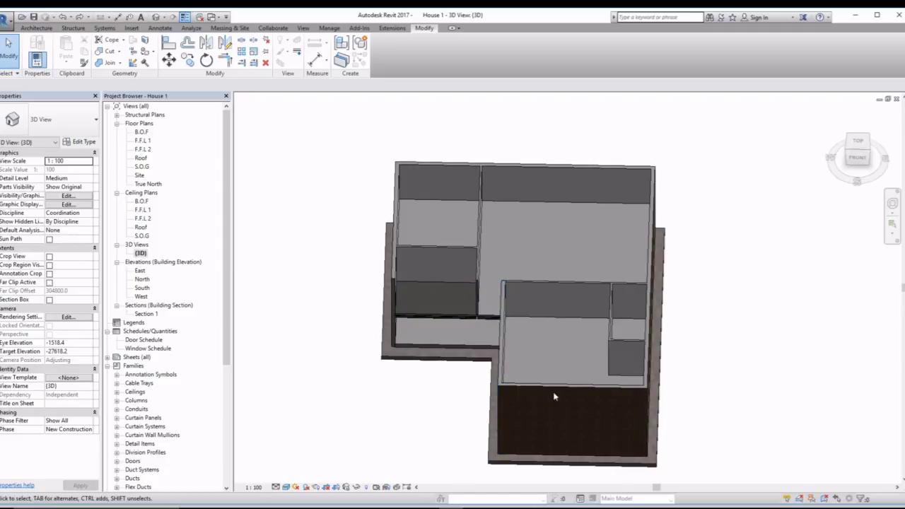
middle_click_drag(555, 396, 587, 332, "shift")
left_click(591, 328)
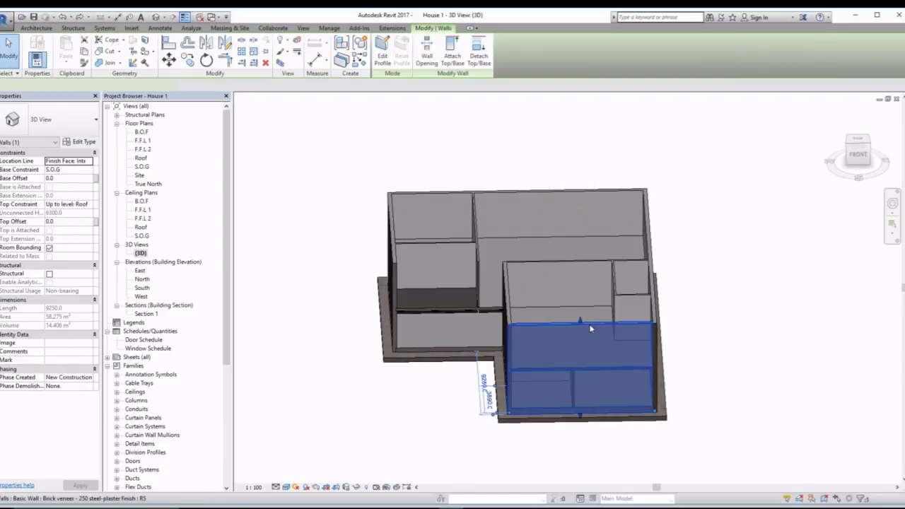
right_click(587, 324)
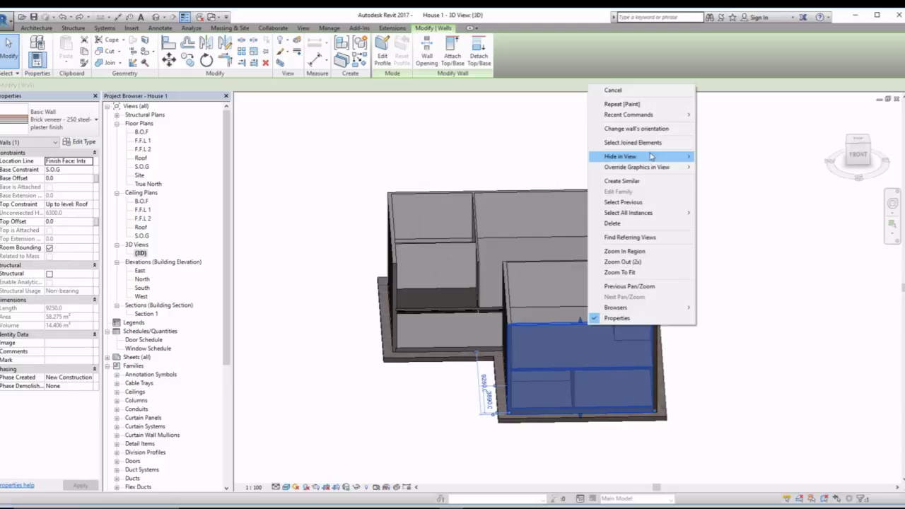
left_click(721, 156)
Start a Split Face boundary on the top face of the F.F.L 2 floor
middle_click_drag(606, 380, 597, 464, "shift")
left_click(596, 368)
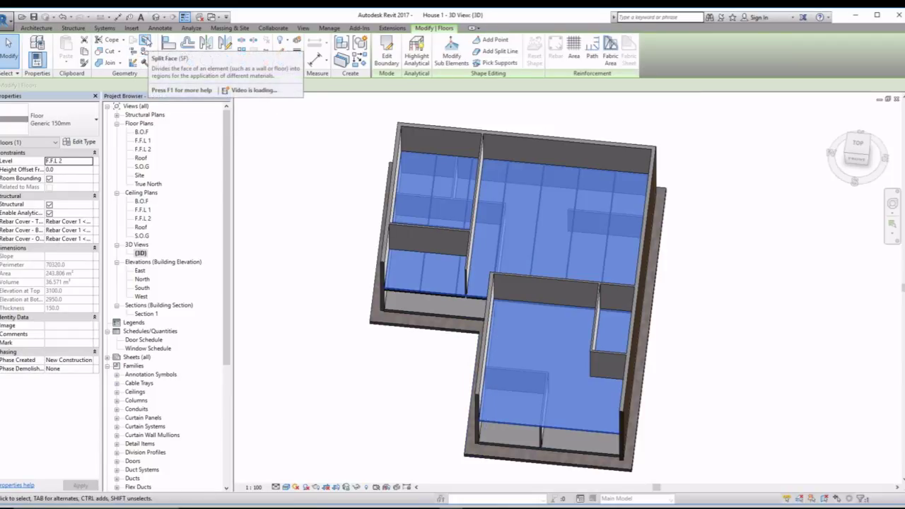
left_click(254, 113)
scroll(614, 312, "up", 8)
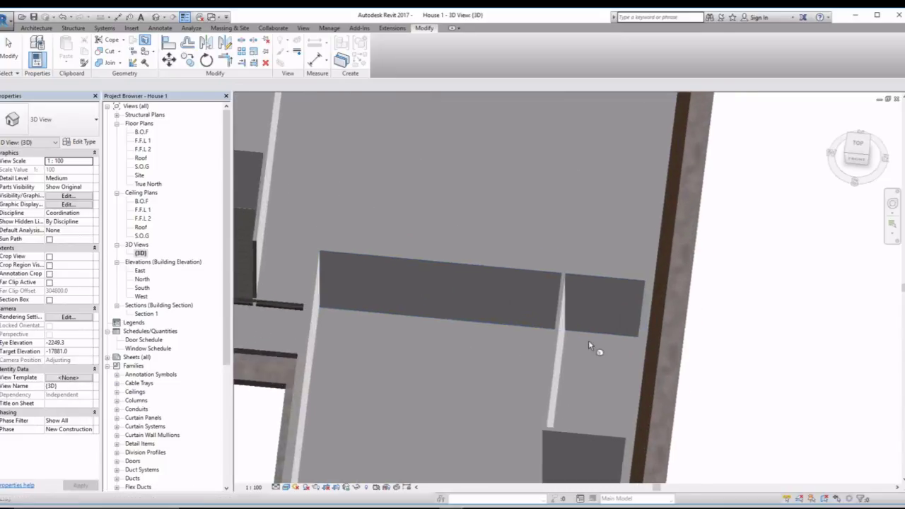
scroll(639, 339, "down", 5)
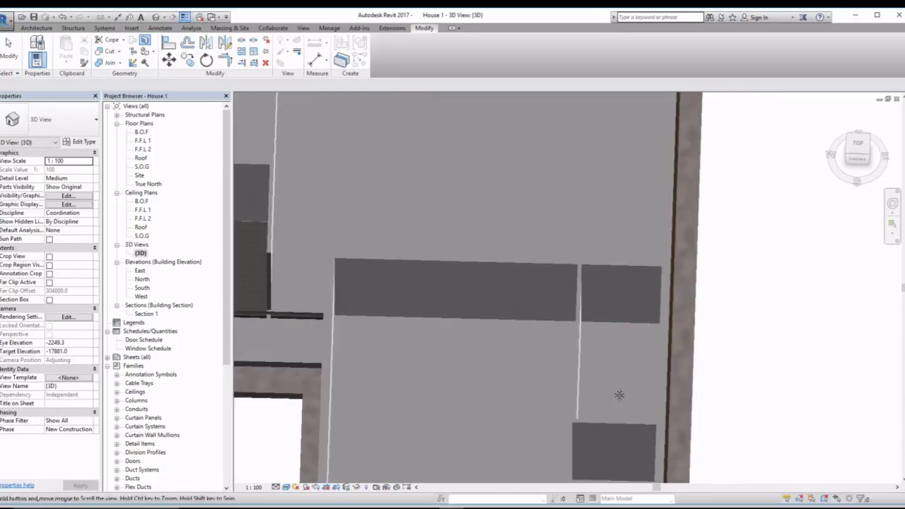
left_click(622, 380)
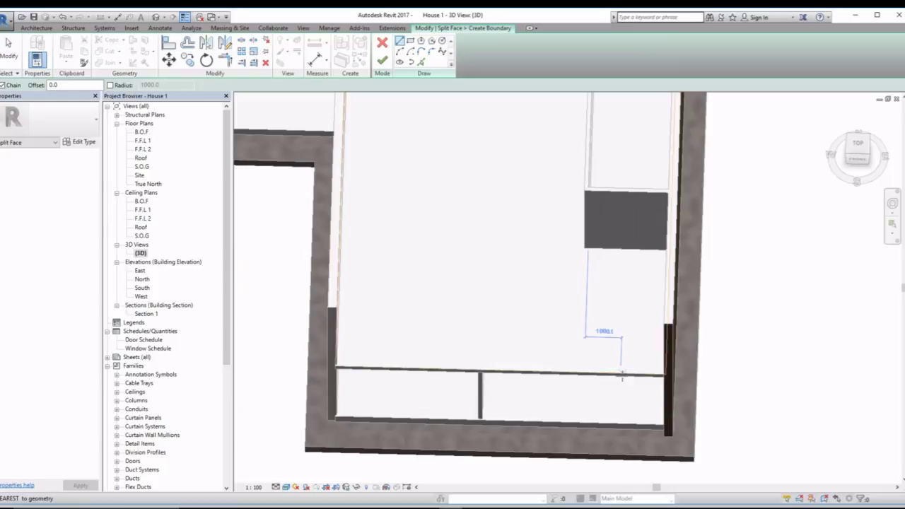
Draw the first split line along the back wall of the small east room, from the partition corner to the exterior wall corner
middle_click_drag(637, 368, 616, 456, "shift")
middle_click_drag(613, 284, 586, 323, "shift")
scroll(578, 365, "up", 6)
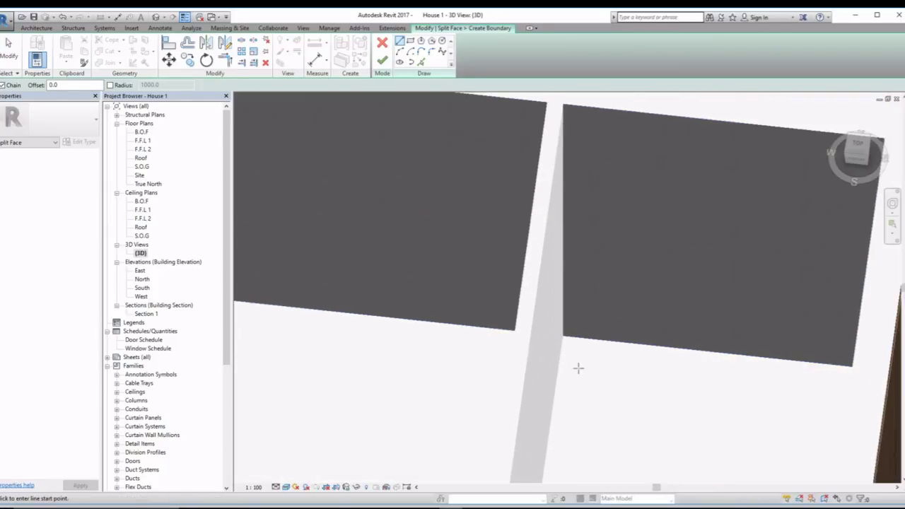
scroll(574, 361, "up", 3)
left_click(521, 247)
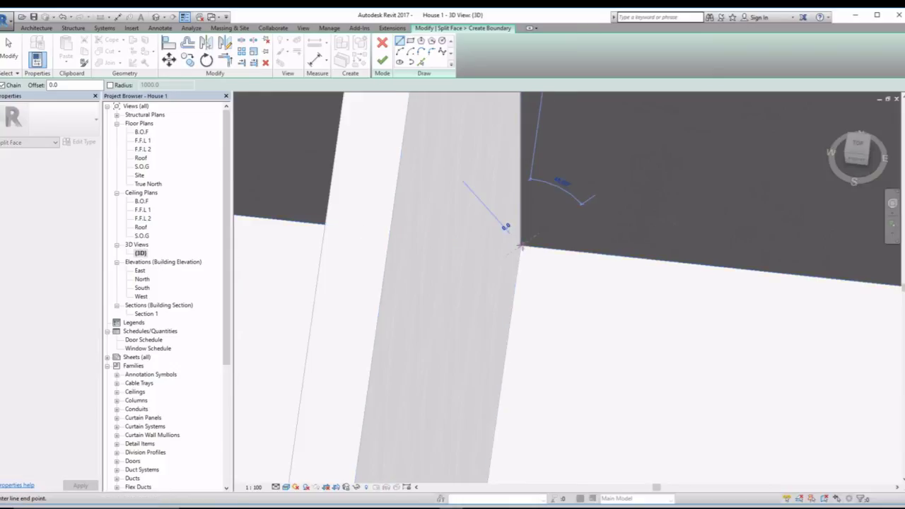
scroll(673, 304, "down", 4)
middle_click_drag(732, 306, 675, 322, "shift")
scroll(689, 256, "down", 3)
middle_click_drag(692, 254, 682, 326)
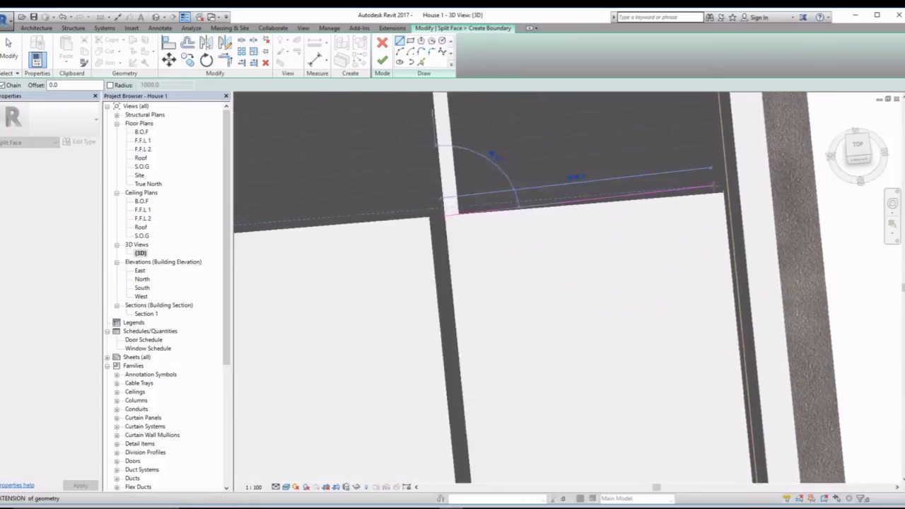
scroll(714, 193, "up", 3)
scroll(718, 203, "up", 2)
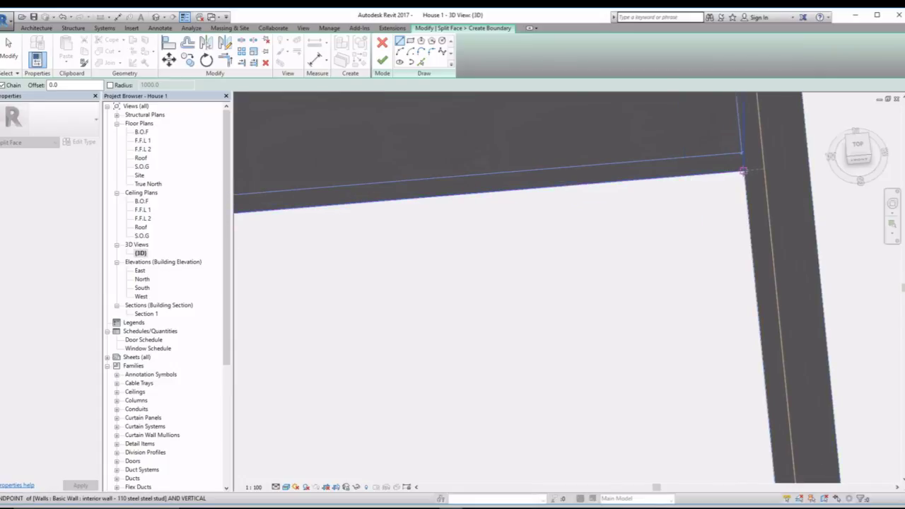
Continue the split boundary along the exterior wall to the small room's front corner
middle_click_drag(737, 222, 736, 269, "shift")
middle_click_drag(711, 128, 707, 277)
scroll(707, 205, "up", 4)
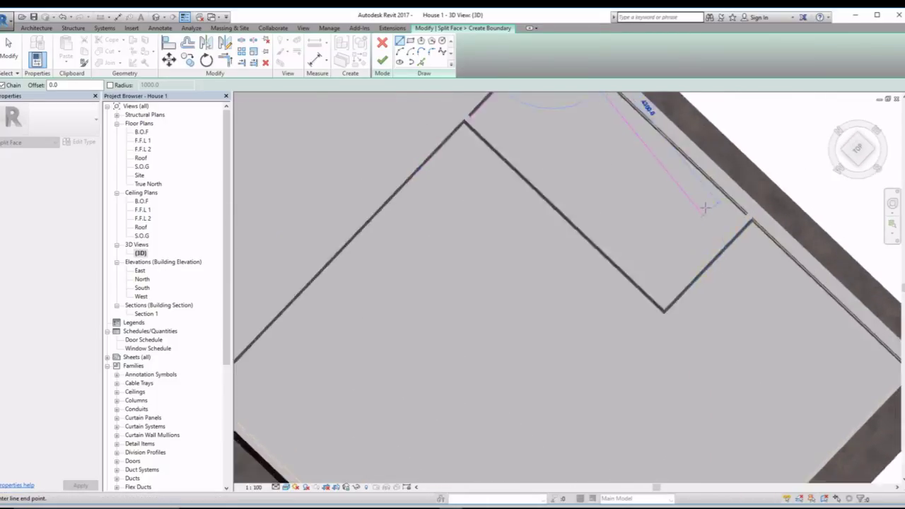
middle_click_drag(740, 225, 626, 257)
scroll(622, 247, "up", 7)
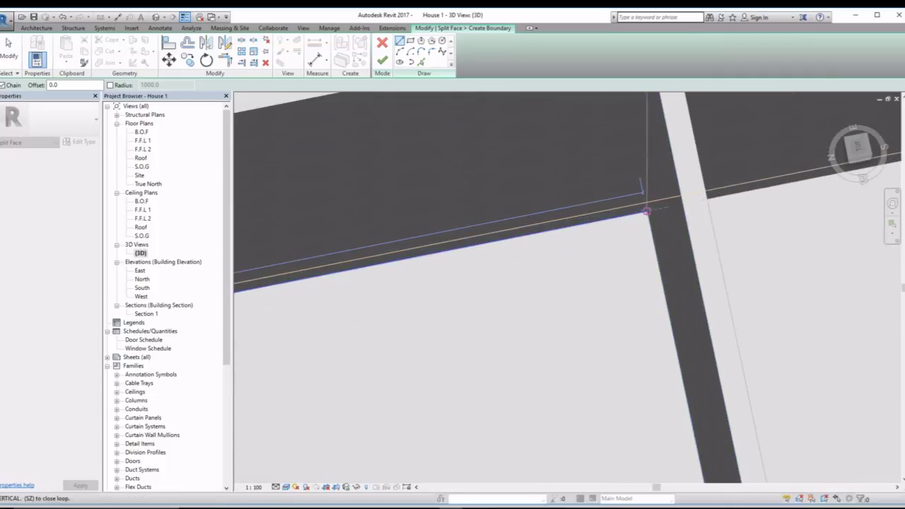
left_click(645, 211)
Draw the next split line along the small room's short front wall to its inner partition corner
scroll(600, 321, "down", 6)
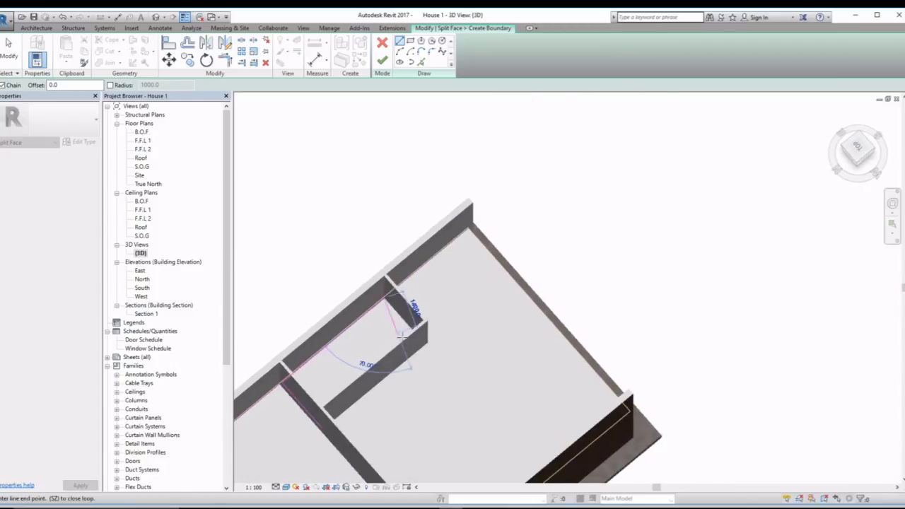
middle_click_drag(401, 336, 523, 347, "shift")
middle_click_drag(335, 395, 602, 361)
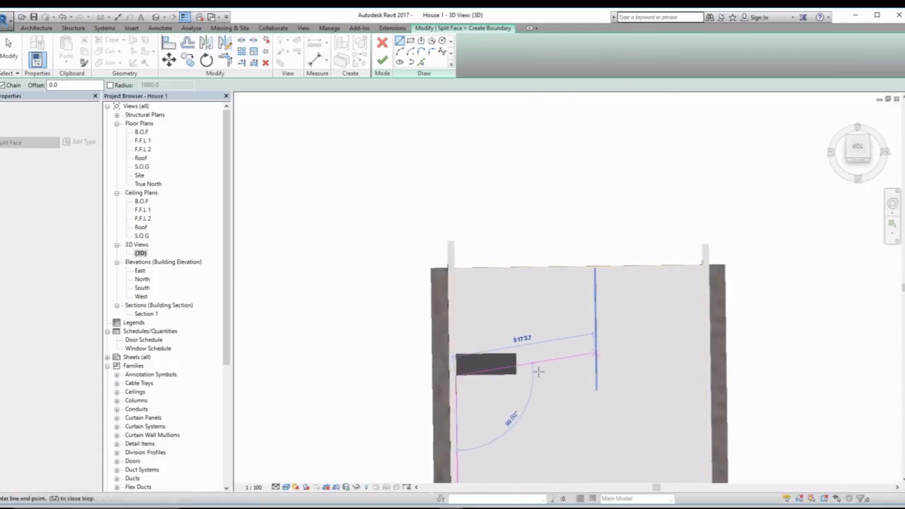
scroll(493, 382, "up", 6)
middle_click_drag(548, 373, 514, 379, "shift")
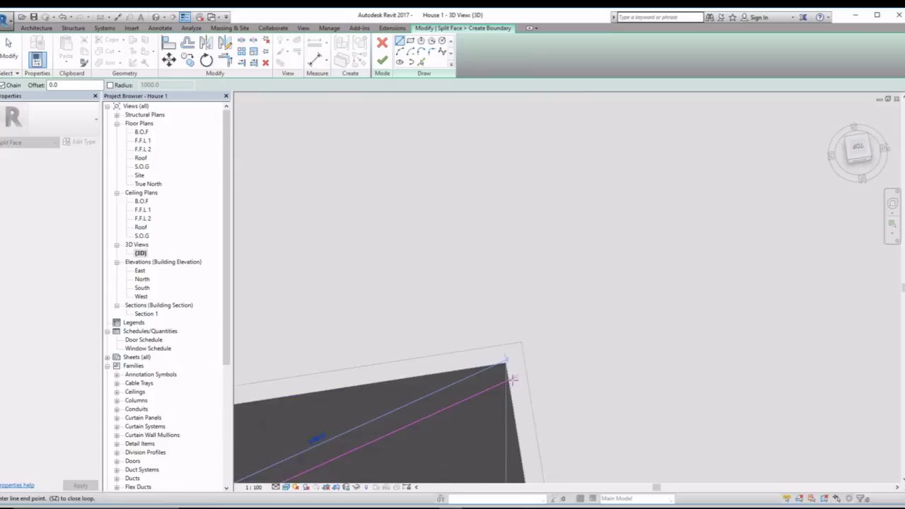
scroll(513, 380, "down", 5)
scroll(595, 395, "down", 1)
mouse_move(501, 418)
middle_mouse_down()
mouse_move(595, 395)
mouse_move(591, 416)
mouse_move(610, 398)
mouse_move(622, 403)
mouse_move(590, 448)
mouse_move(596, 437)
middle_mouse_up()
scroll(596, 435, "down", 5)
middle_click_drag(615, 473, 749, 426)
scroll(719, 408, "up", 5)
scroll(728, 403, "up", 4)
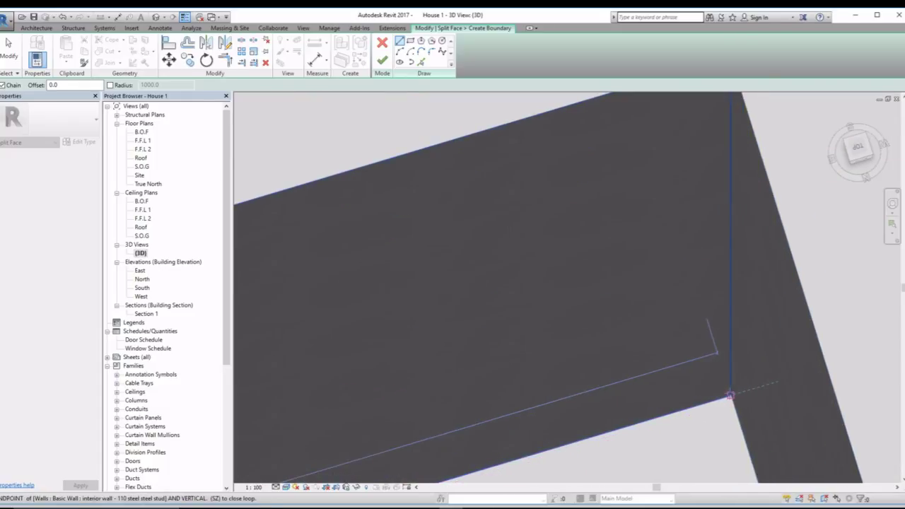
left_click(728, 393)
Close the boundary along the small room's long partition back to its starting corner and finish the split face
scroll(728, 408, "down", 2)
scroll(720, 427, "down", 4)
middle_click_drag(716, 428, 610, 138)
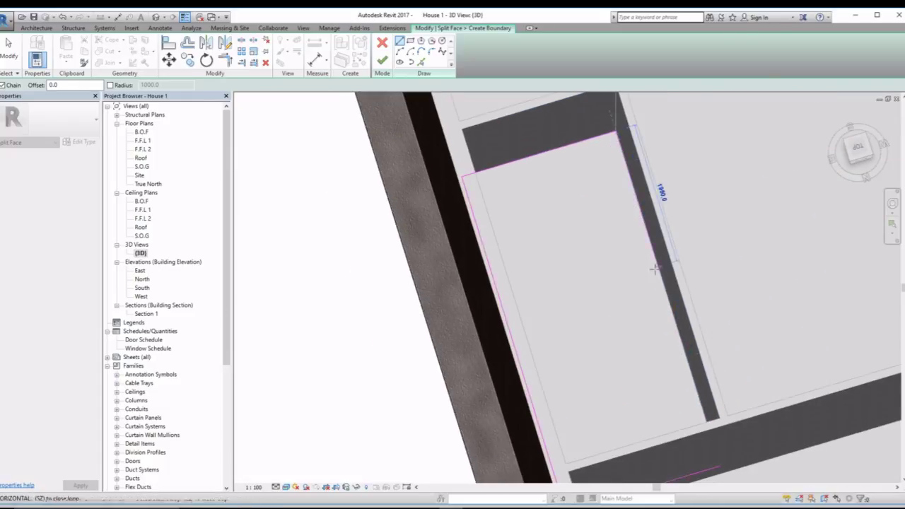
middle_click_drag(654, 276, 628, 191)
scroll(695, 382, "up", 1)
middle_click_drag(696, 382, 757, 369, "shift")
scroll(755, 382, "down", 6)
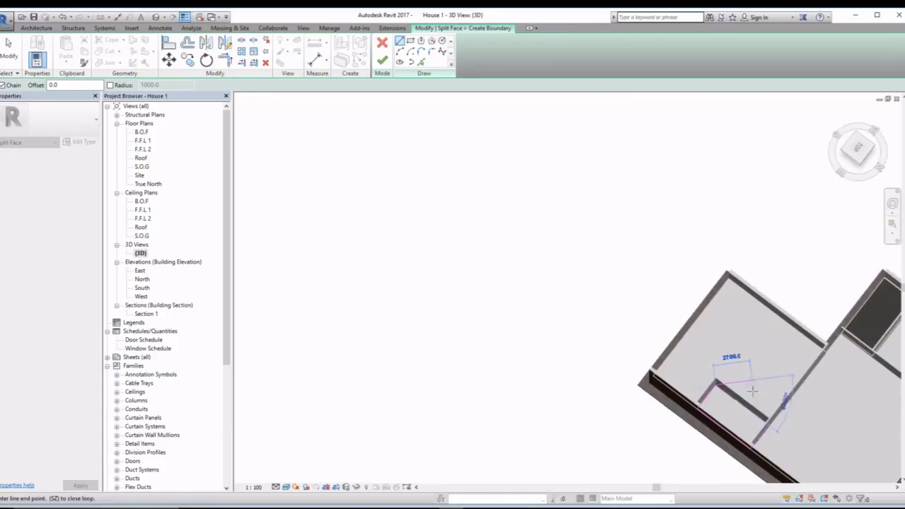
middle_click_drag(770, 439, 719, 353, "shift")
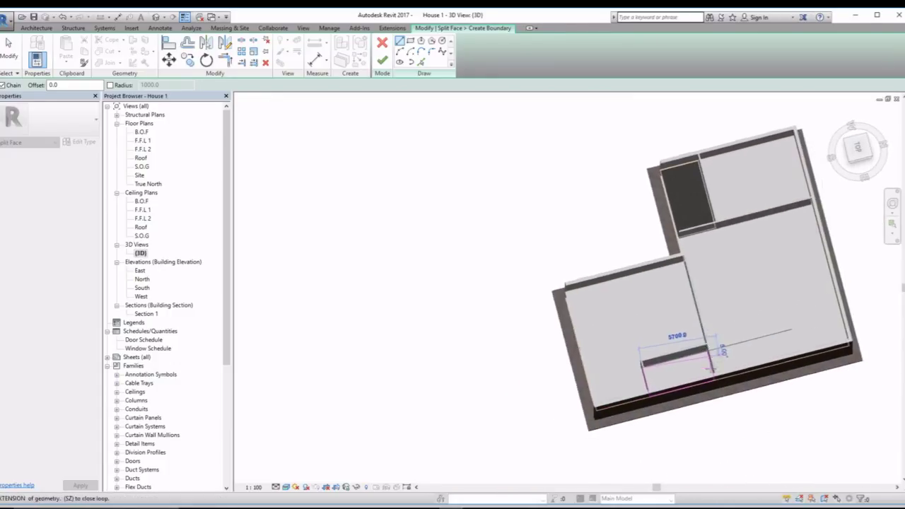
scroll(713, 358, "up", 7)
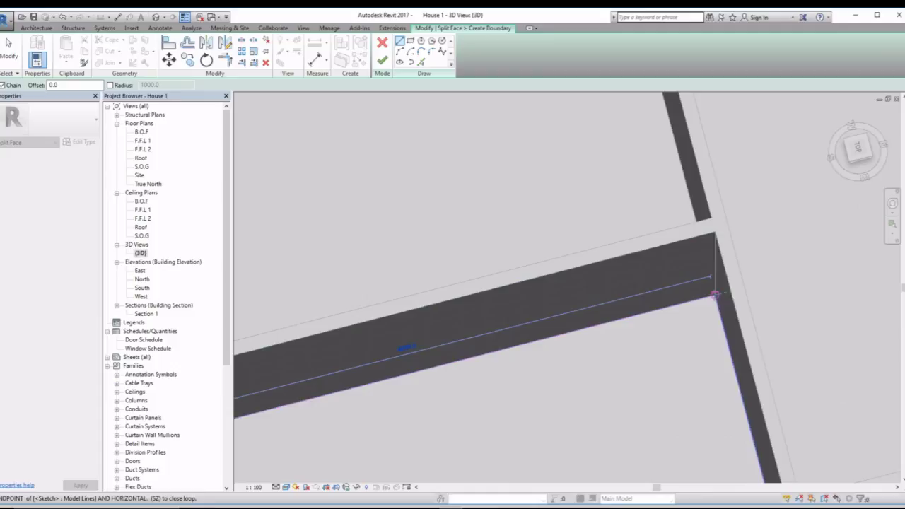
left_click(381, 61)
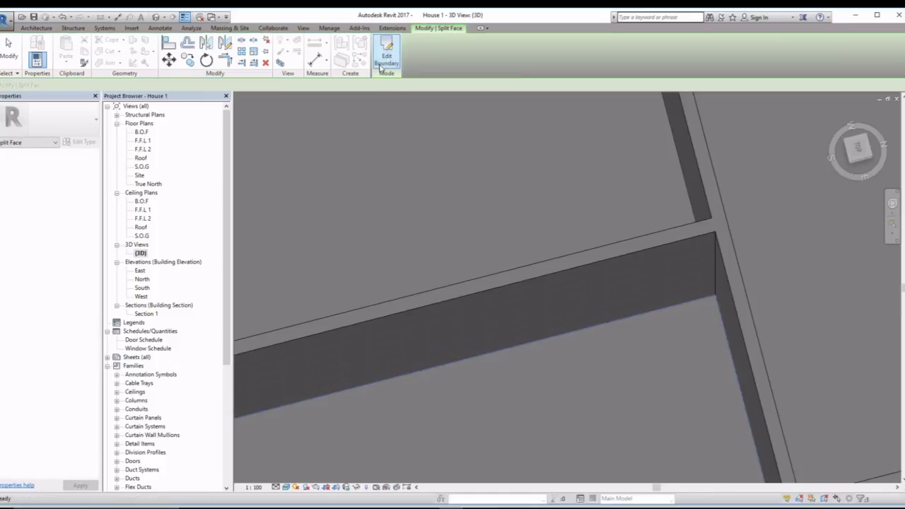
Paint the newly split floor region in the small east room with Ceiling Tile 600 x 600
mouse_move(563, 289)
middle_mouse_down("shift")
mouse_move(584, 329)
mouse_move(717, 309)
mouse_move(691, 262)
mouse_move(678, 276)
middle_mouse_up("shift")
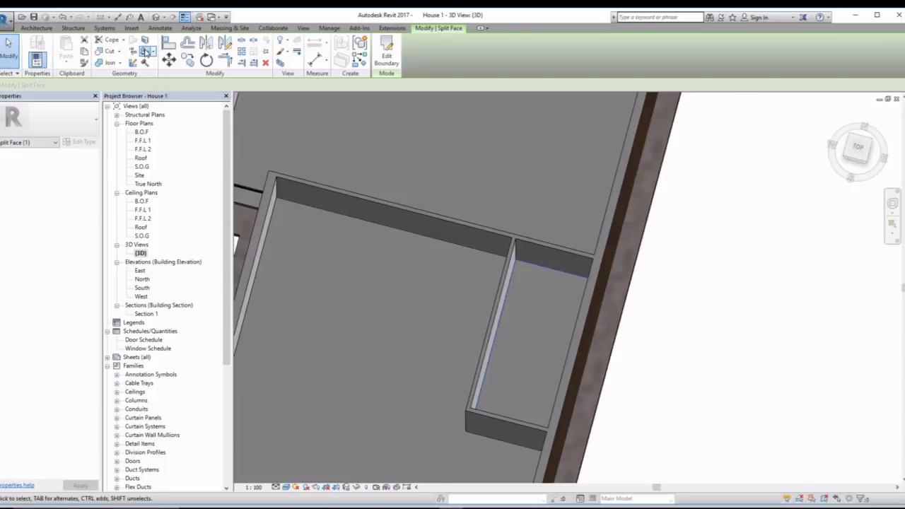
left_click(147, 40)
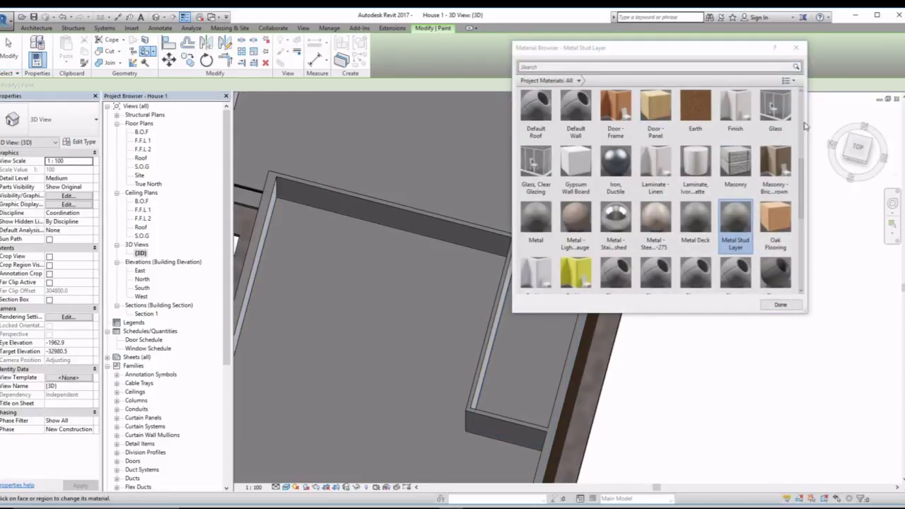
scroll(792, 239, "down", 5)
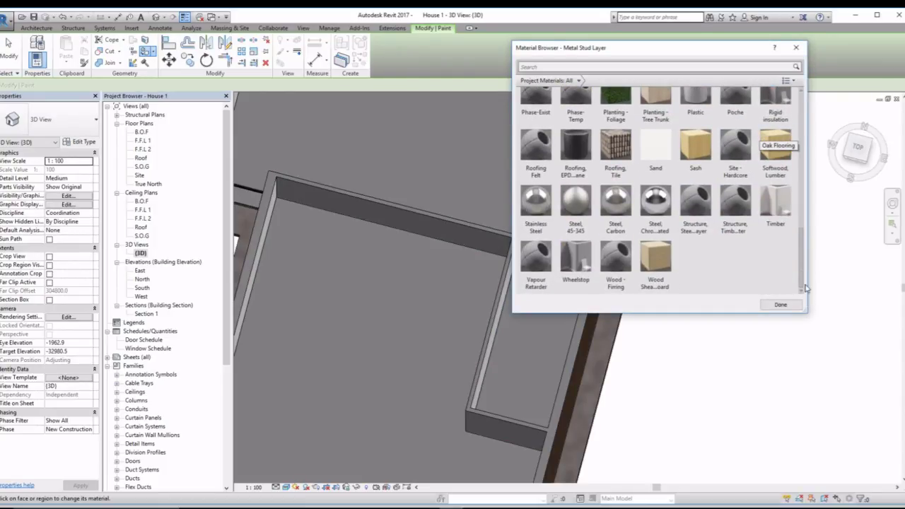
left_click_drag(805, 288, 802, 149)
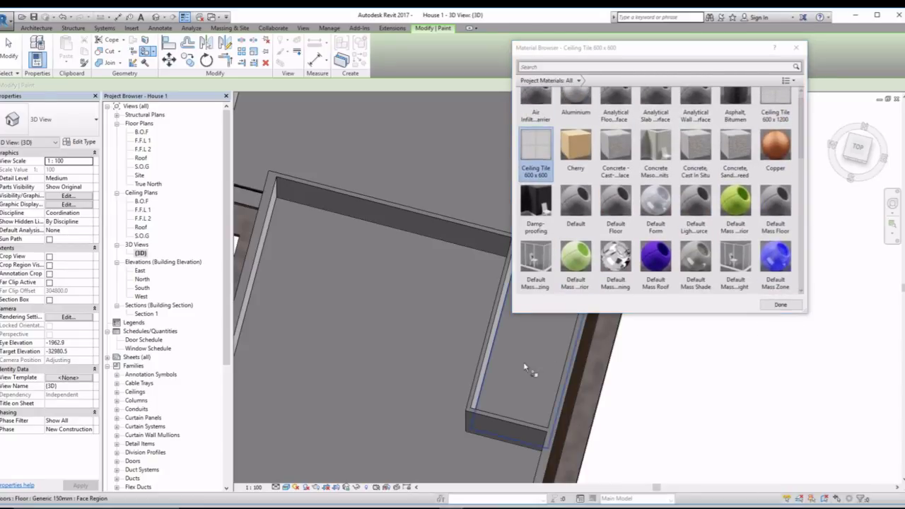
left_click(500, 372)
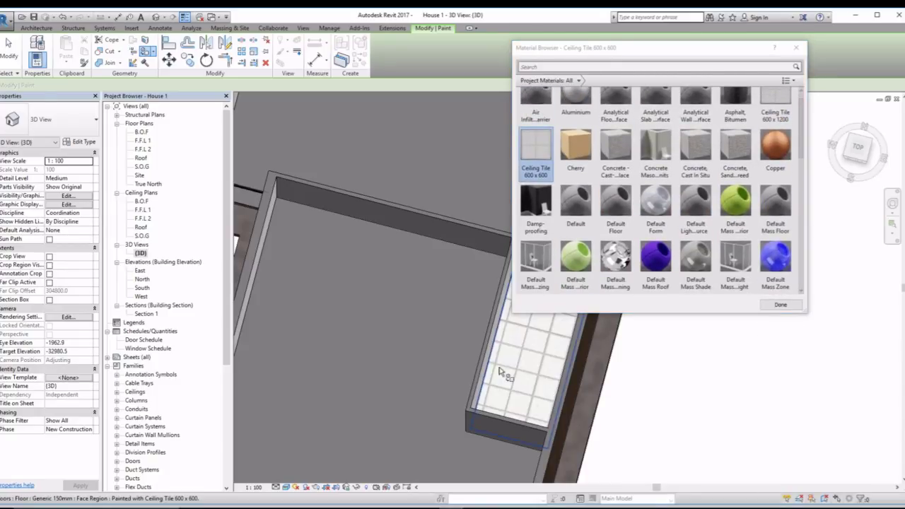
left_click(781, 305)
Paint only the dark split floor region in the front-west room with Ceiling Tile 600 x 600, undoing any paint on the main floor
scroll(390, 334, "up", 3)
mouse_move(428, 323)
middle_mouse_down("shift")
mouse_move(512, 236)
mouse_move(501, 338)
mouse_move(414, 410)
mouse_move(439, 391)
mouse_move(448, 458)
mouse_move(431, 458)
middle_mouse_up("shift")
scroll(440, 388, "down", 1)
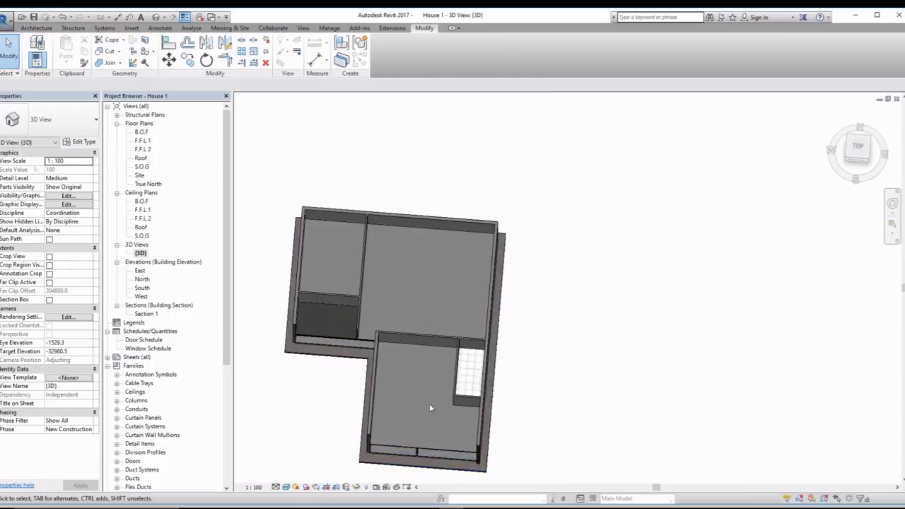
scroll(341, 320, "up", 2)
scroll(453, 355, "up", 5)
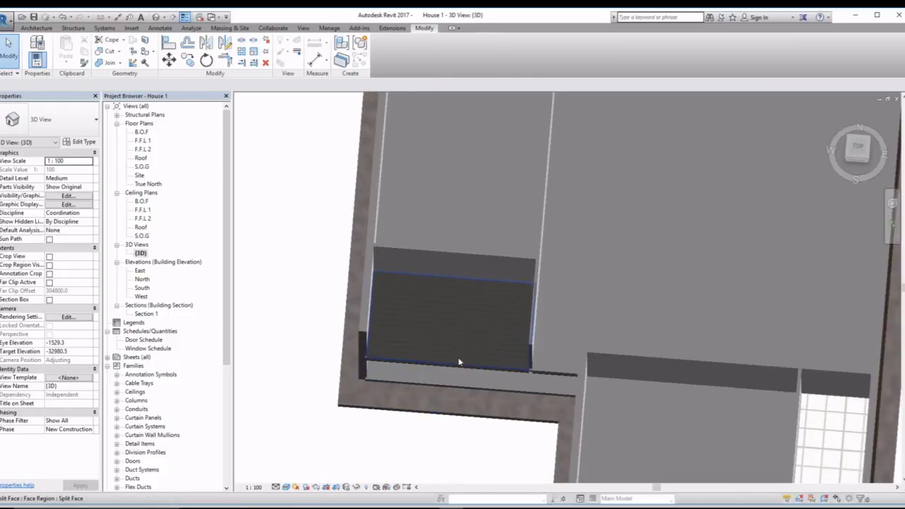
left_click(143, 51)
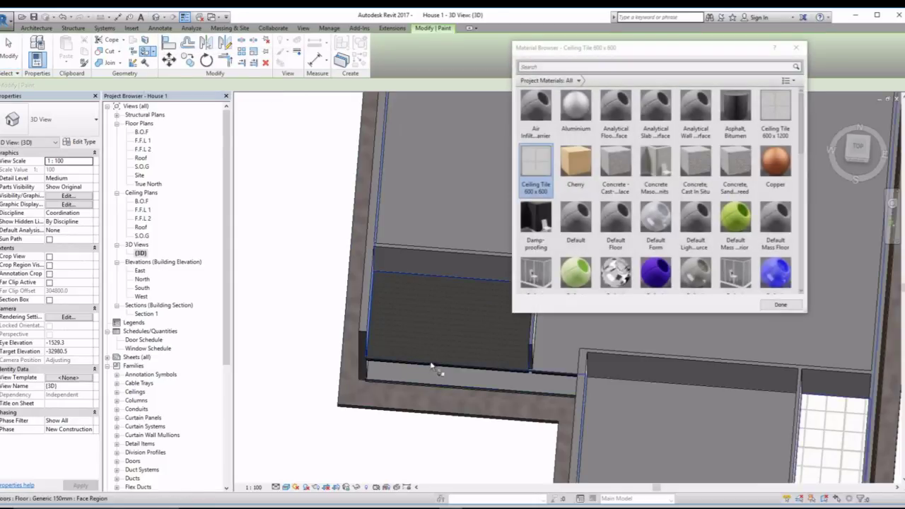
left_click(438, 365)
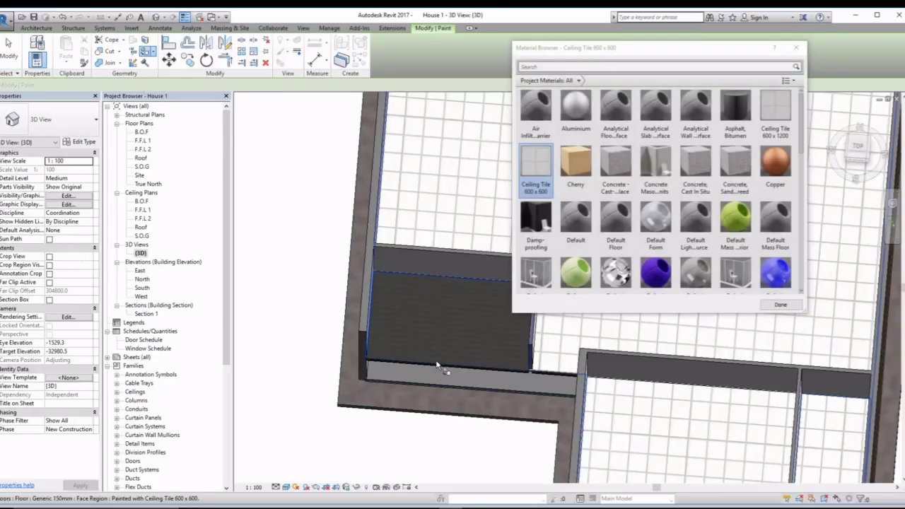
key("ctrl+z")
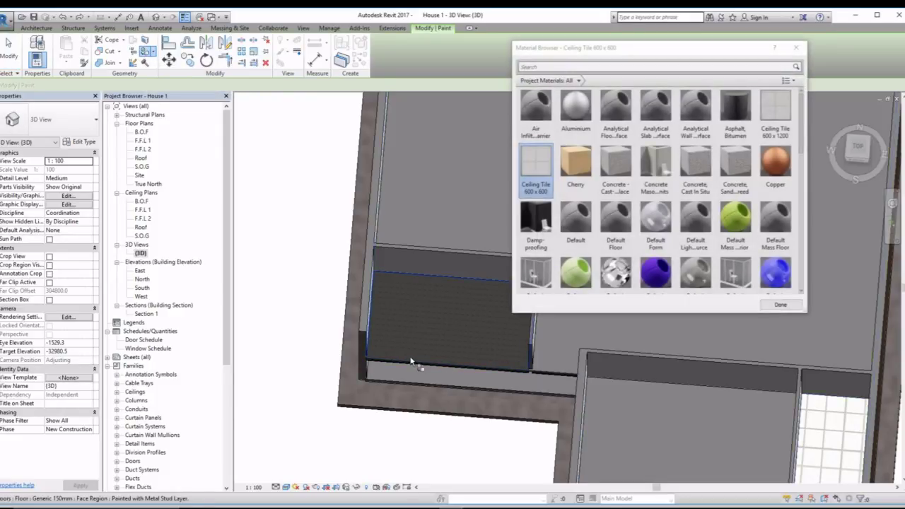
left_click(408, 284)
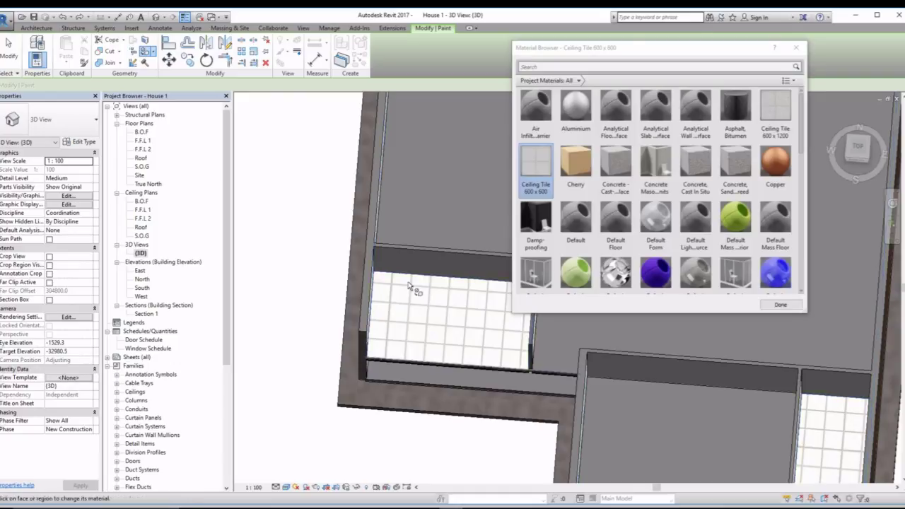
left_click(796, 47)
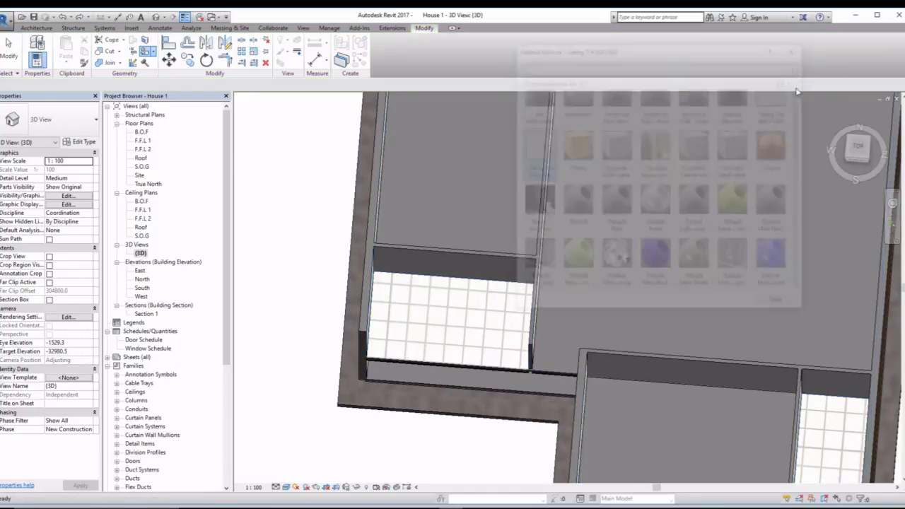
Examine the painted upper rooms and the outer walls enclosing the ground floor from the front, above, side and back
scroll(739, 224, "down", 2)
middle_click_drag(718, 239, 612, 173, "shift")
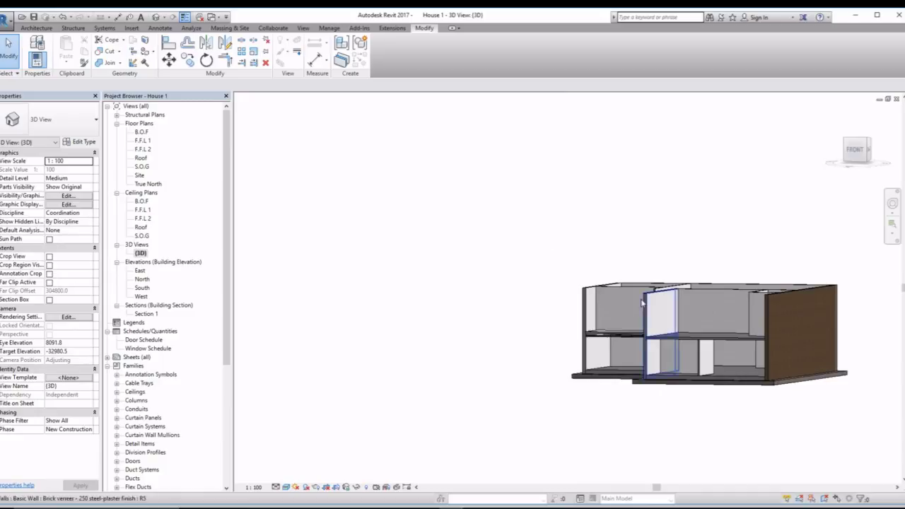
middle_click_drag(641, 303, 682, 414, "shift")
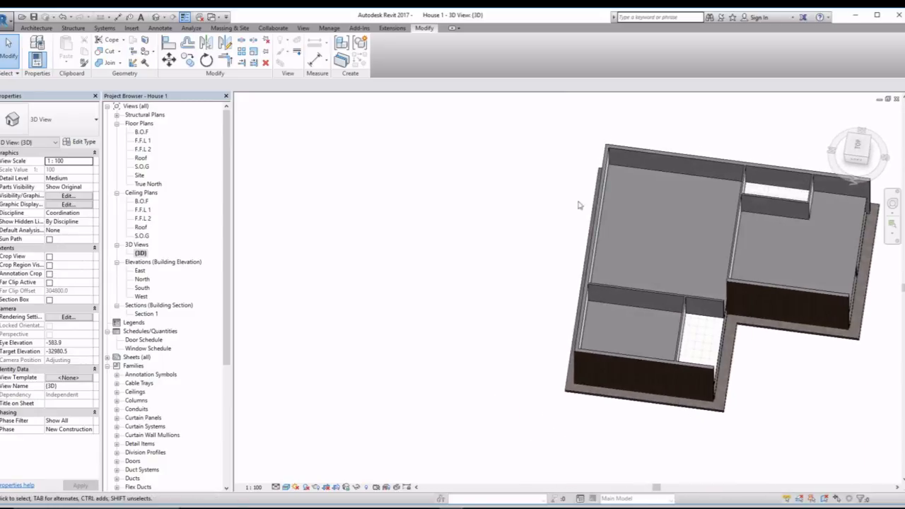
left_click_drag(573, 133, 725, 361)
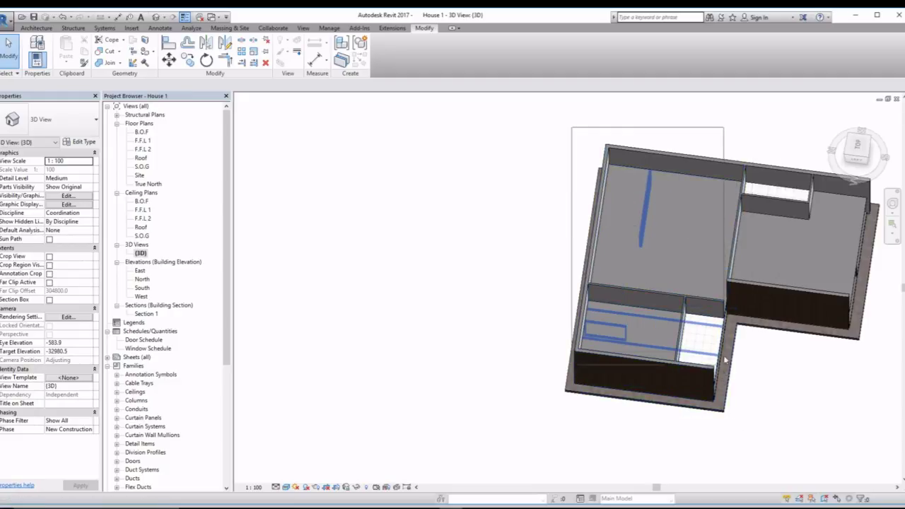
left_click_drag(606, 282, 606, 283)
middle_click_drag(606, 283, 628, 259, "shift")
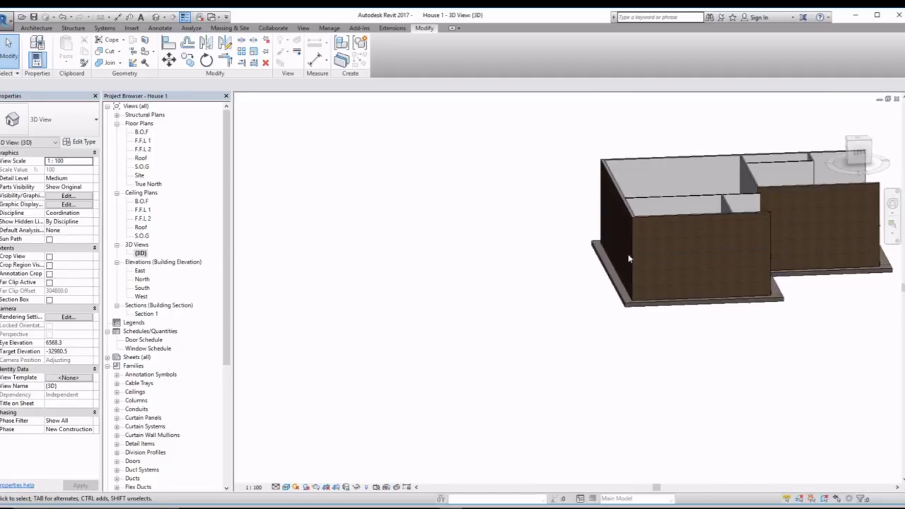
left_click(670, 221)
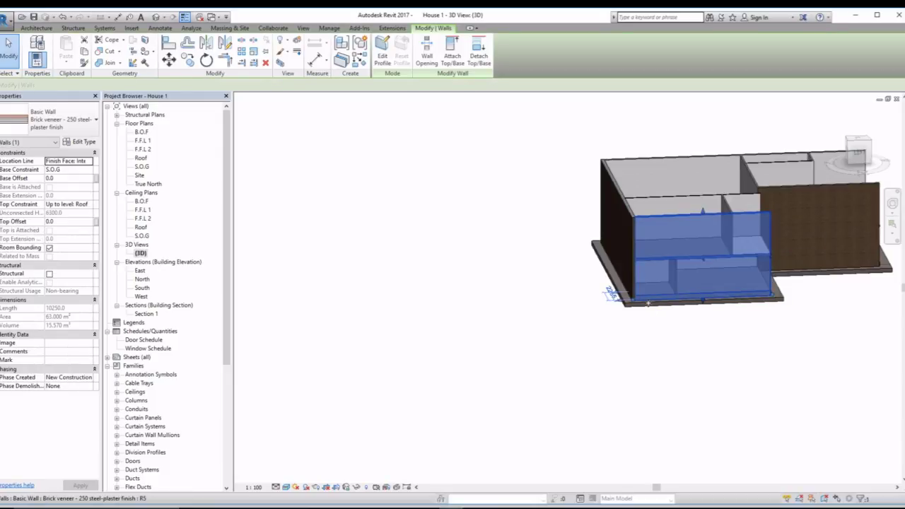
middle_click_drag(656, 322, 675, 238, "shift")
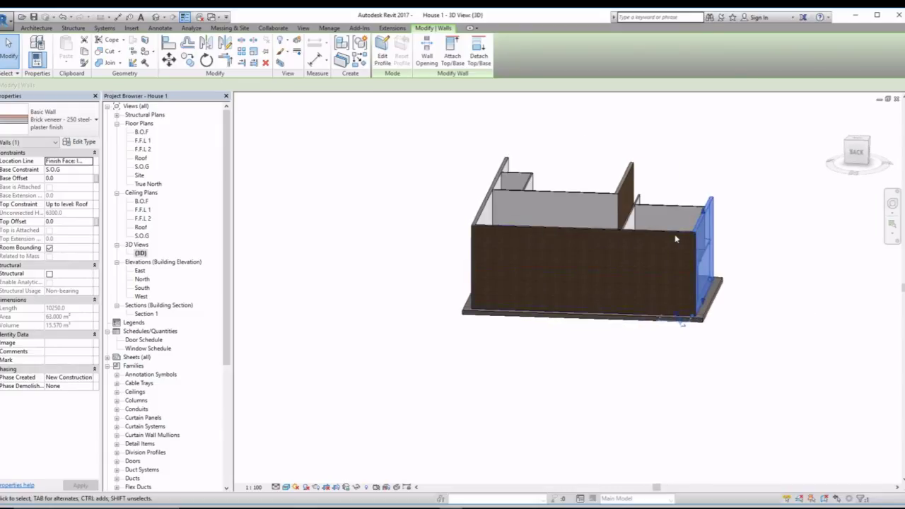
Try hiding the long back wall's entire category in the 3D view, and undo it
left_click(664, 312)
right_click(655, 253)
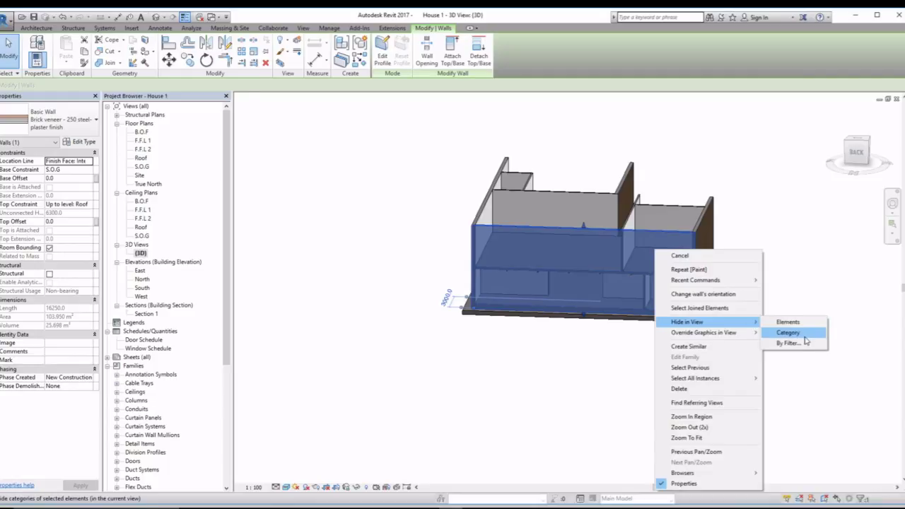
left_click(788, 332)
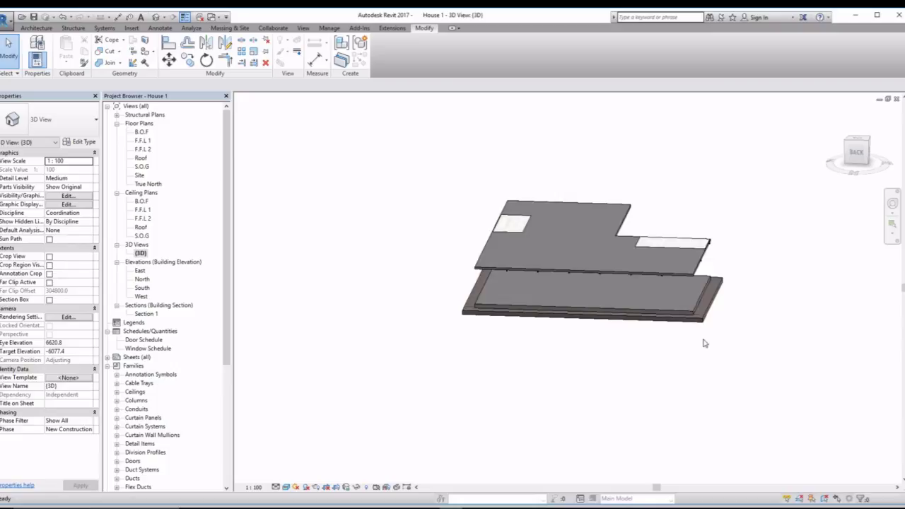
key("ctrl+z")
Hide only the long back wall as an element in the 3D view to expose the ground-floor rooms
left_click(684, 237)
right_click(689, 242)
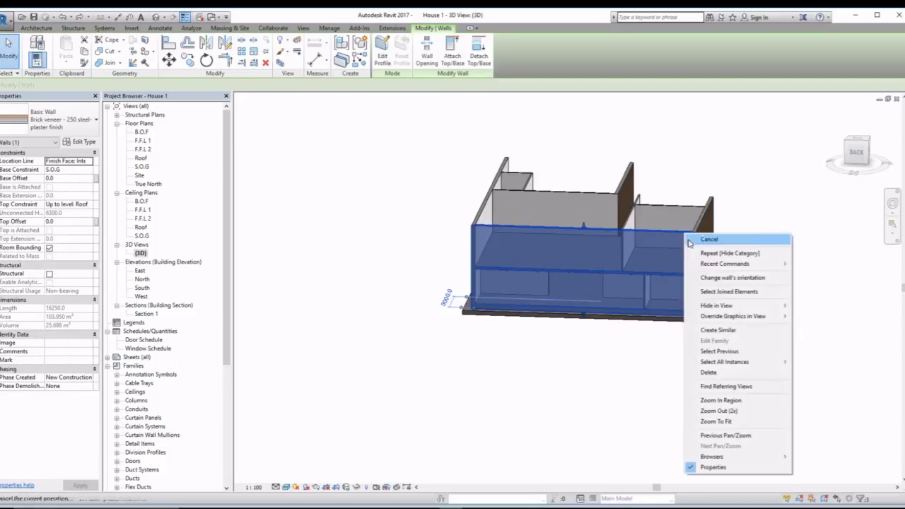
left_click(817, 305)
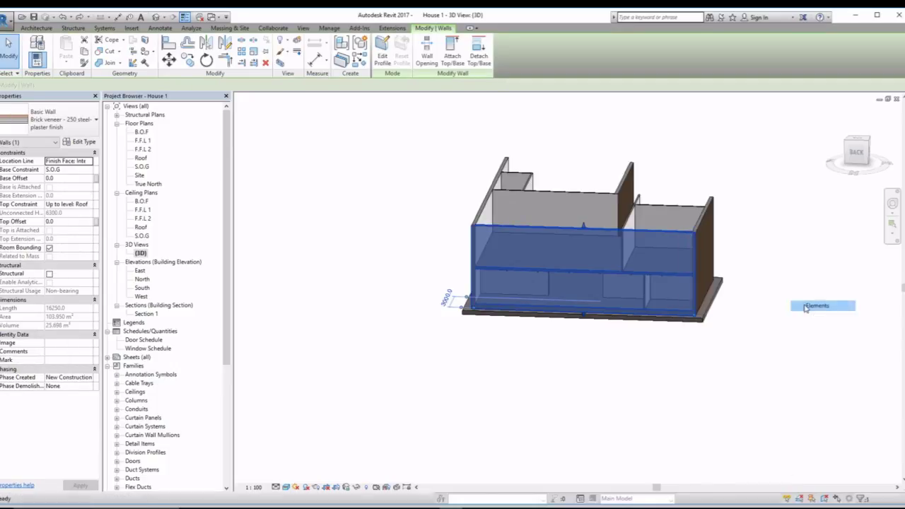
Start a split face on the ground floor slab and sketch a 3000 mm line along the back-west room's partition to its open end
middle_click_drag(677, 315, 700, 357, "shift")
scroll(683, 311, "up", 4)
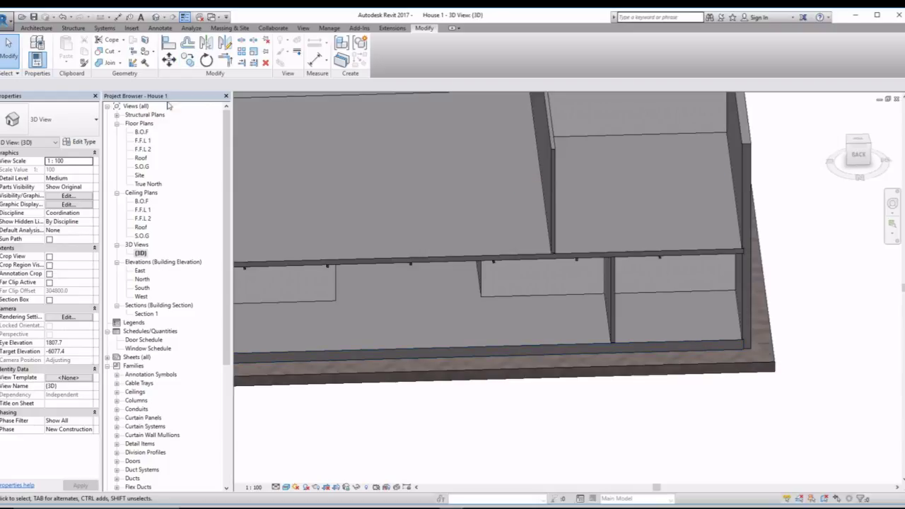
left_click(145, 41)
left_click(646, 346)
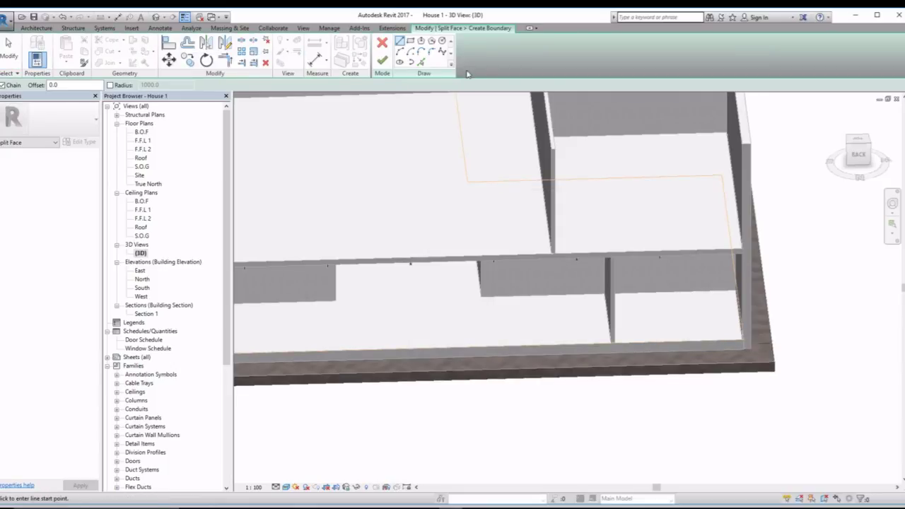
middle_click_drag(646, 308, 616, 296, "shift")
scroll(606, 282, "up", 7)
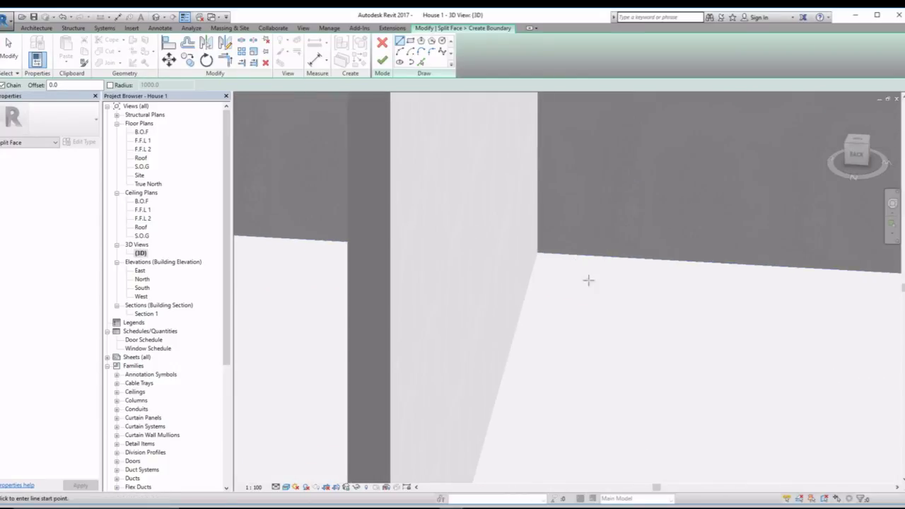
left_click(537, 253)
scroll(556, 313, "down", 3)
middle_click_drag(573, 306, 608, 141)
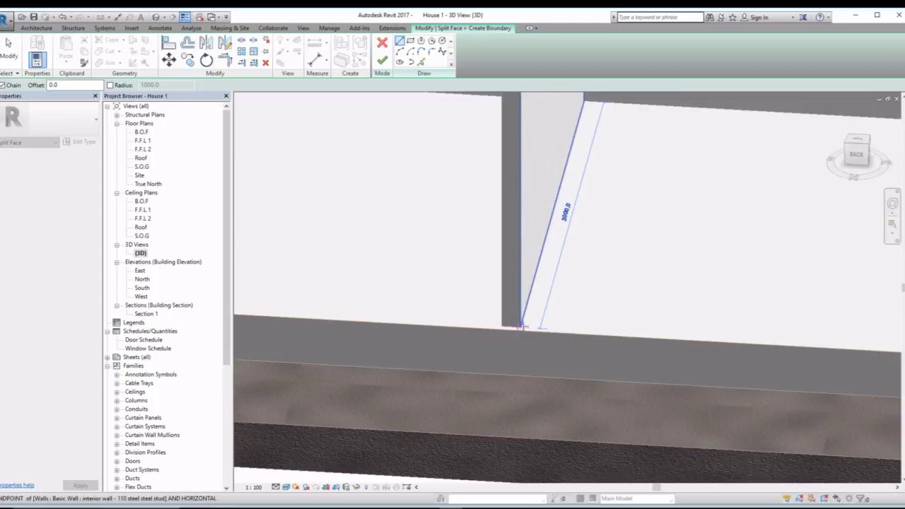
scroll(522, 326, "up", 6)
left_click(505, 323)
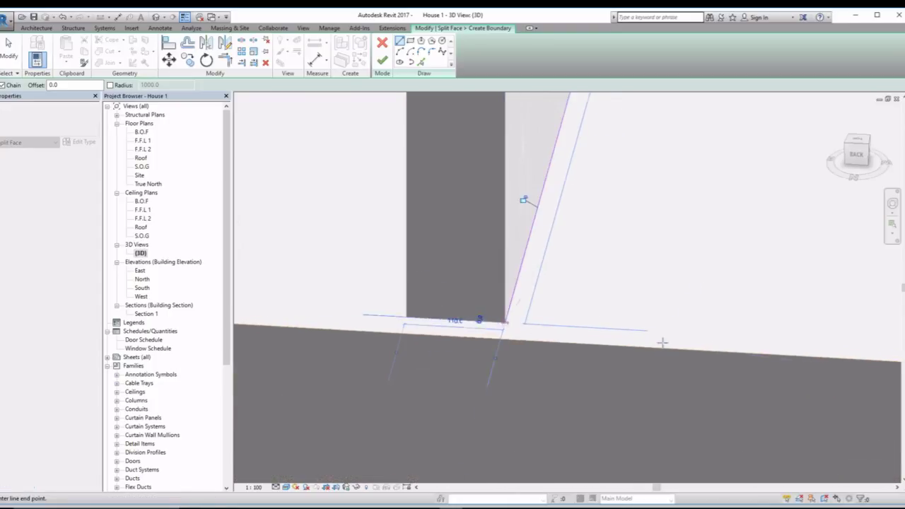
Sketch the next boundary line, about 3480 mm long, along the room's open back edge to the outer wall corner
scroll(711, 341, "down", 5)
middle_click_drag(776, 341, 550, 327)
scroll(665, 310, "down", 3)
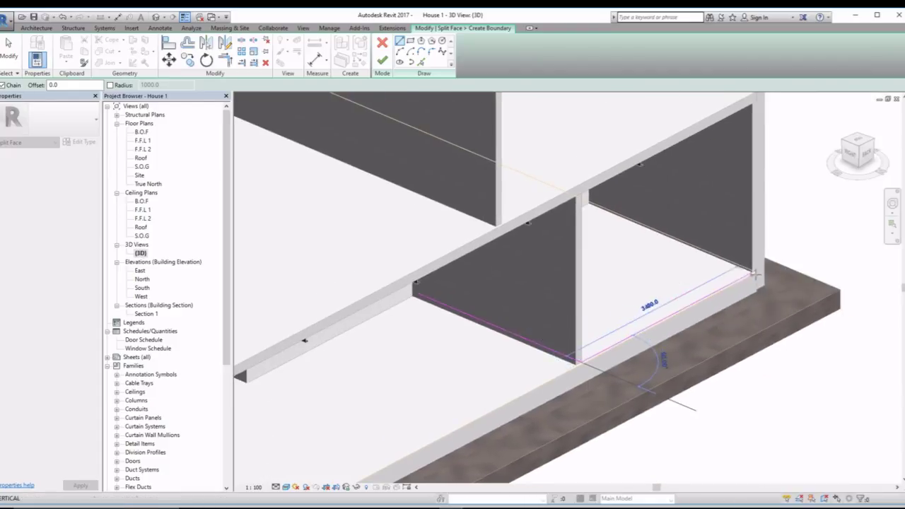
scroll(736, 257, "up", 5)
left_click(737, 257)
Sketch the next boundary line 3000 mm along the outer side wall to the room's inner corner
scroll(735, 263, "down", 6)
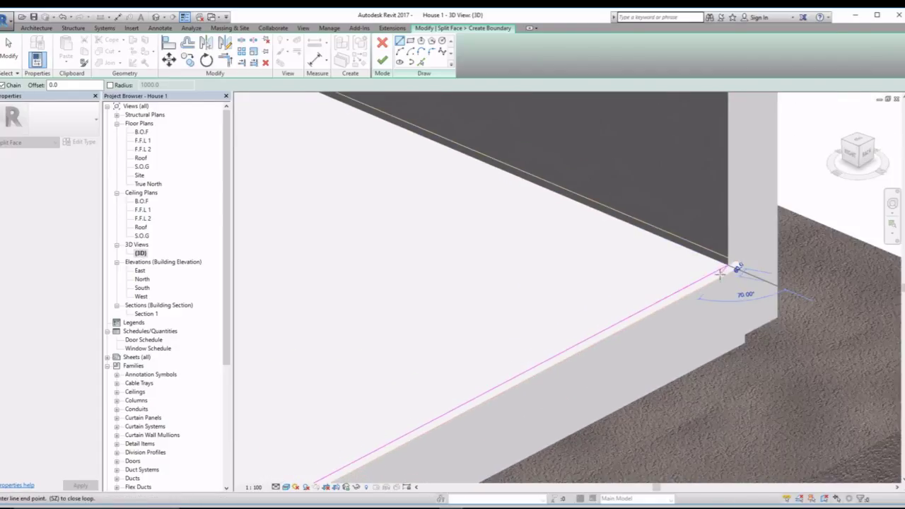
middle_click_drag(704, 314, 733, 375)
mouse_move(485, 232)
middle_mouse_down("shift")
mouse_move(429, 281)
mouse_move(319, 275)
mouse_move(488, 234)
middle_mouse_up("shift")
scroll(380, 186, "up", 2)
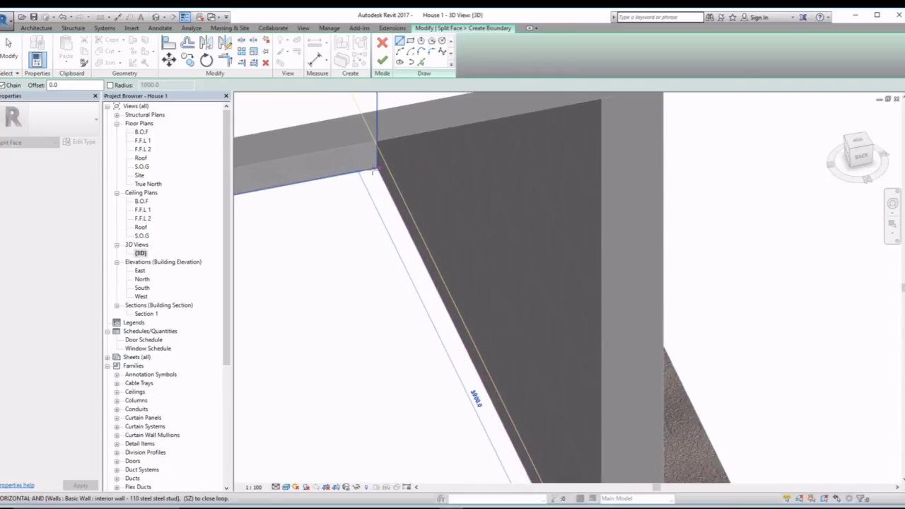
Close the boundary along the room's inner wall back to the starting corner and finish the split face
scroll(349, 210, "down", 3)
middle_click_drag(335, 233, 593, 224)
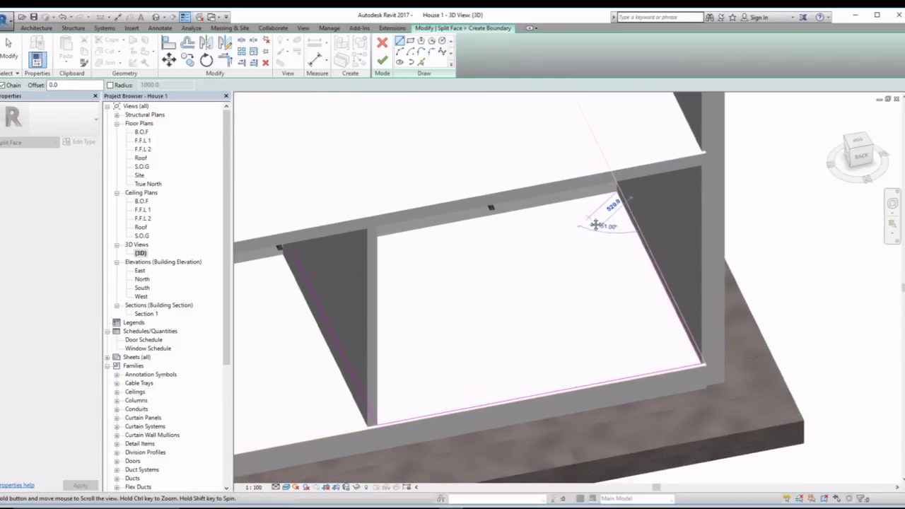
mouse_move(531, 249)
middle_mouse_down("shift")
mouse_move(475, 241)
mouse_move(423, 217)
middle_mouse_up("shift")
middle_click_drag(423, 217, 575, 222)
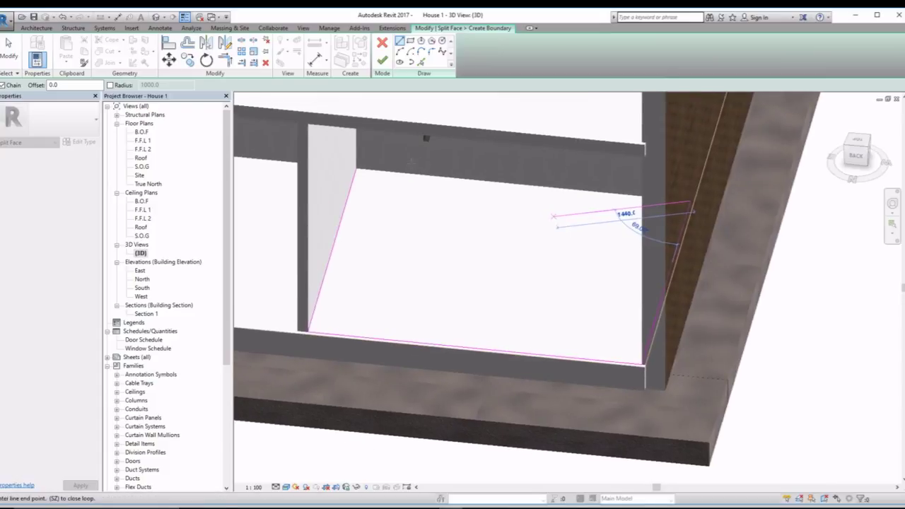
left_click(356, 168)
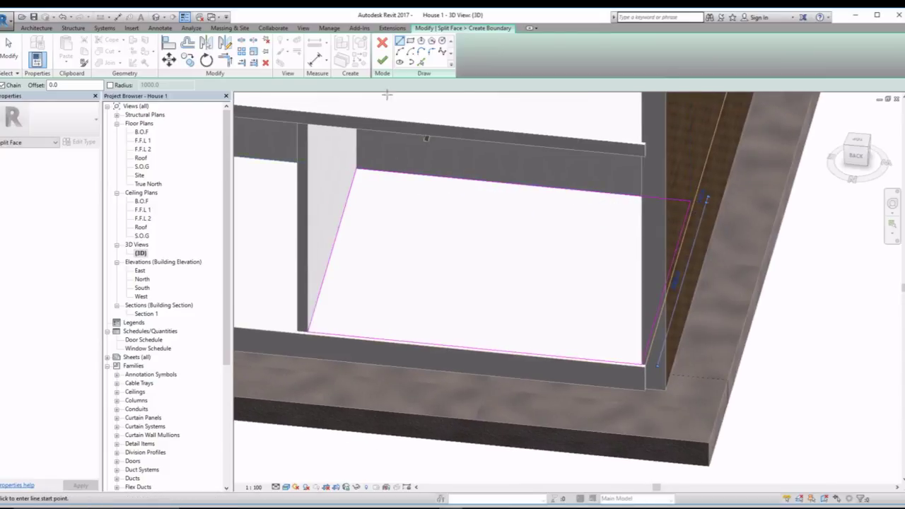
left_click(382, 61)
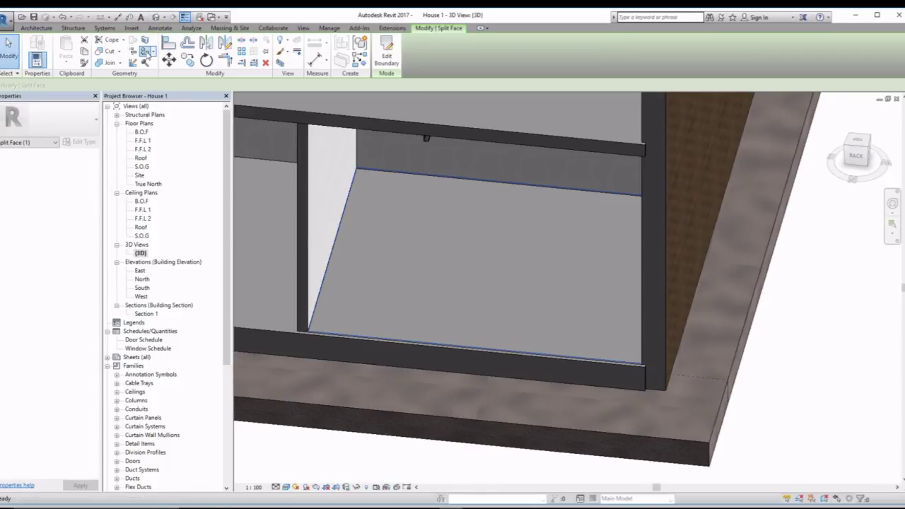
Paint the newly split floor region in the ground-floor corner room with Ceiling Tile 600 x 600 and finish painting
left_click(145, 51)
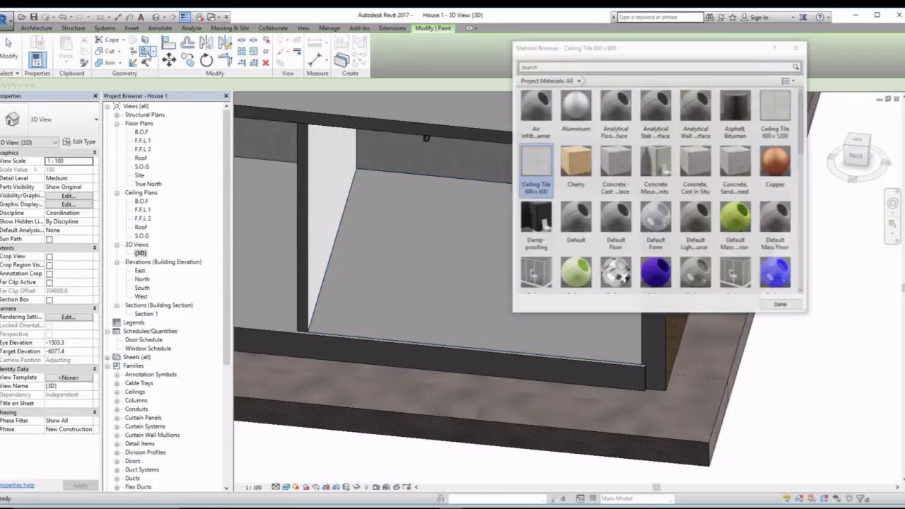
left_click(427, 327)
scroll(769, 290, "down", 1)
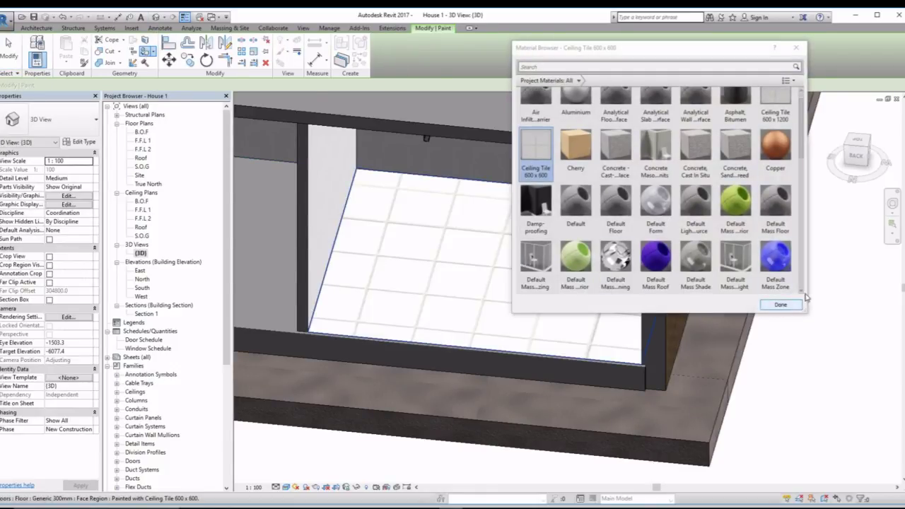
left_click(780, 304)
Reveal the hidden elements in the 3D view and unhide the long back wall
scroll(678, 290, "down", 6)
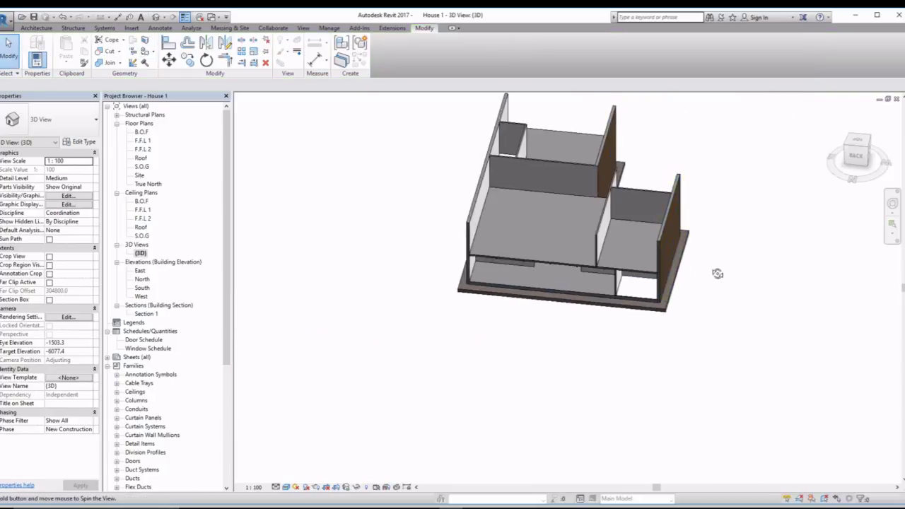
middle_click_drag(717, 273, 663, 365, "shift")
left_click(375, 488)
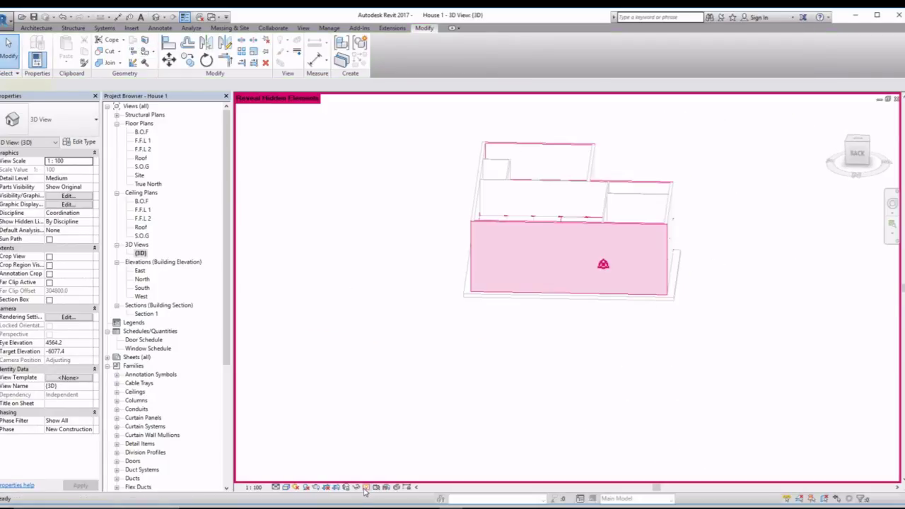
right_click(655, 228)
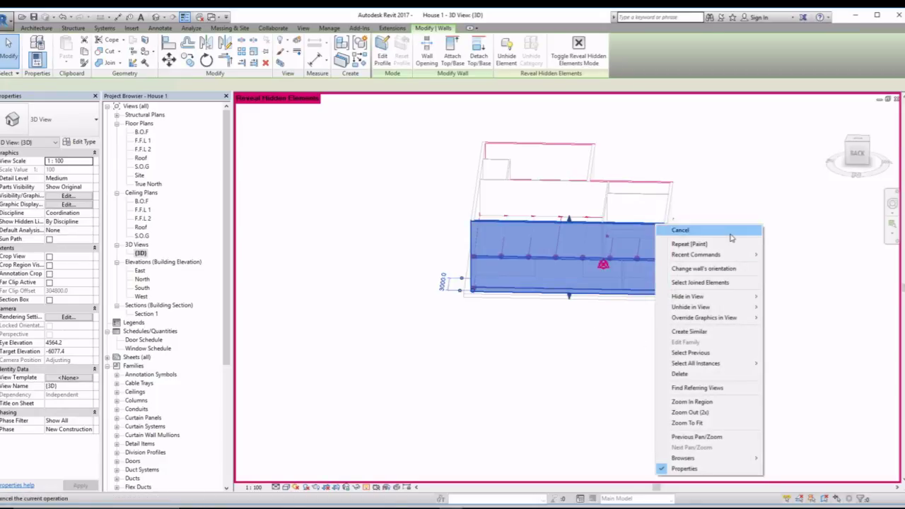
mouse_move(716, 300)
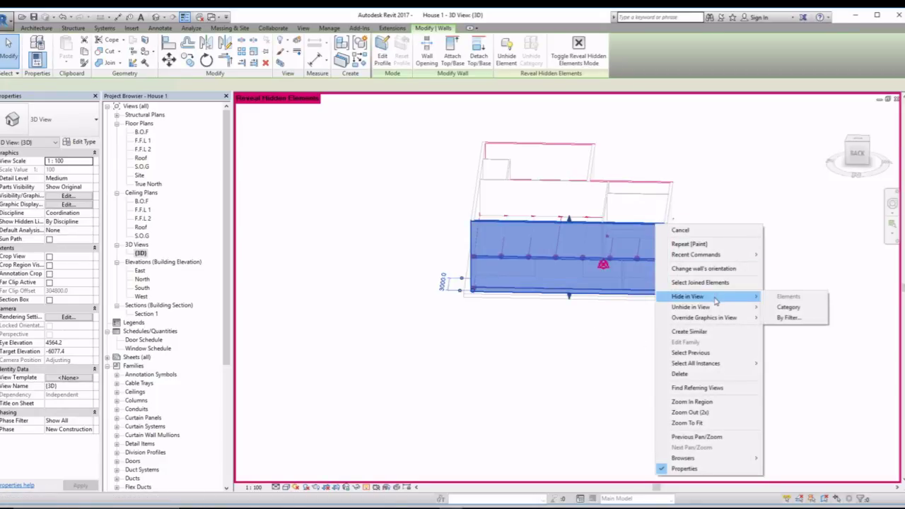
left_click(765, 307)
Unhide the two hidden front walls together and leave the reveal hidden elements mode
middle_click_drag(758, 269, 434, 264, "shift")
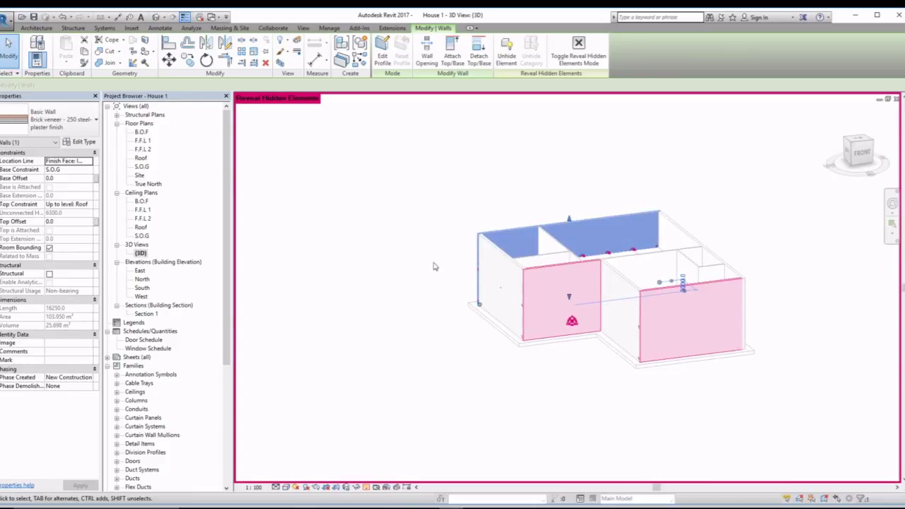
left_click(714, 286)
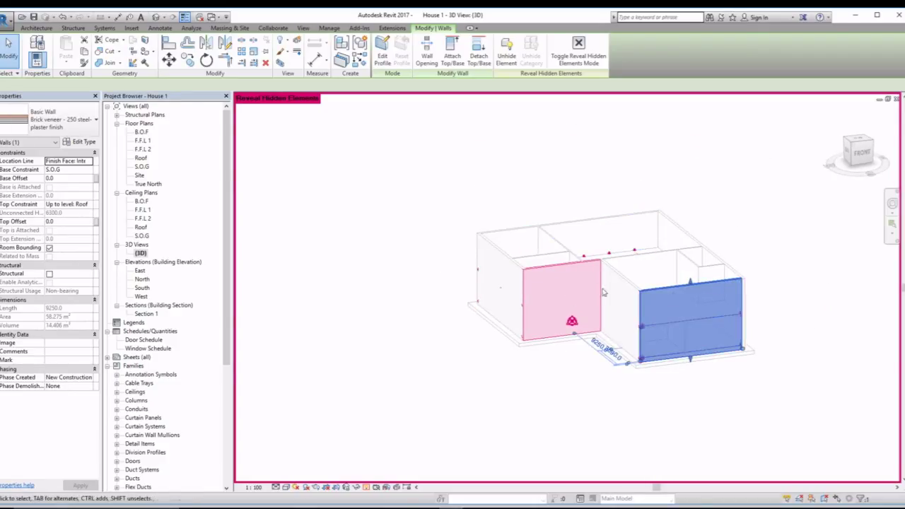
left_click(573, 271, "ctrl")
right_click(573, 269)
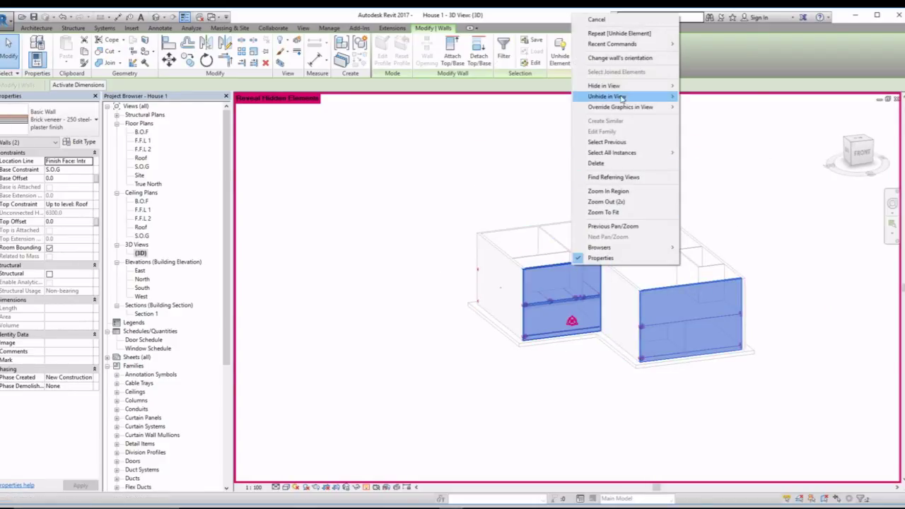
mouse_move(621, 97)
left_click(707, 96)
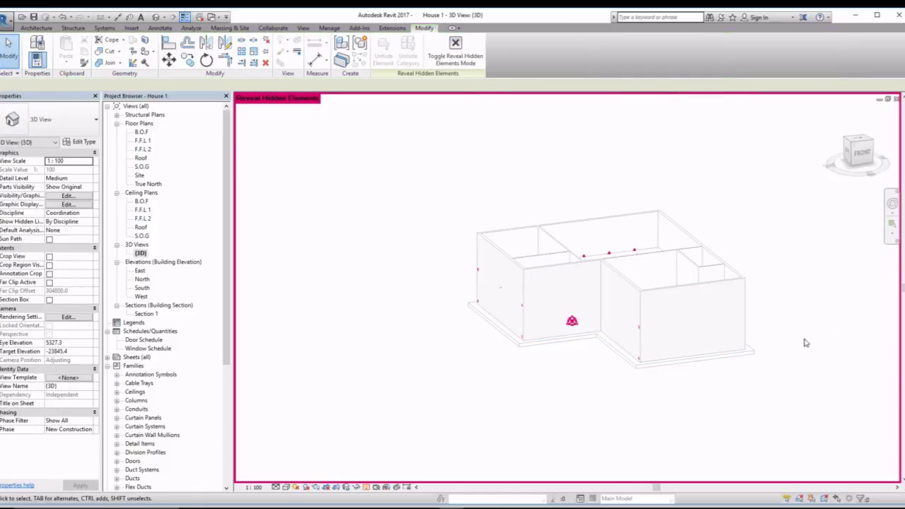
left_click(365, 487)
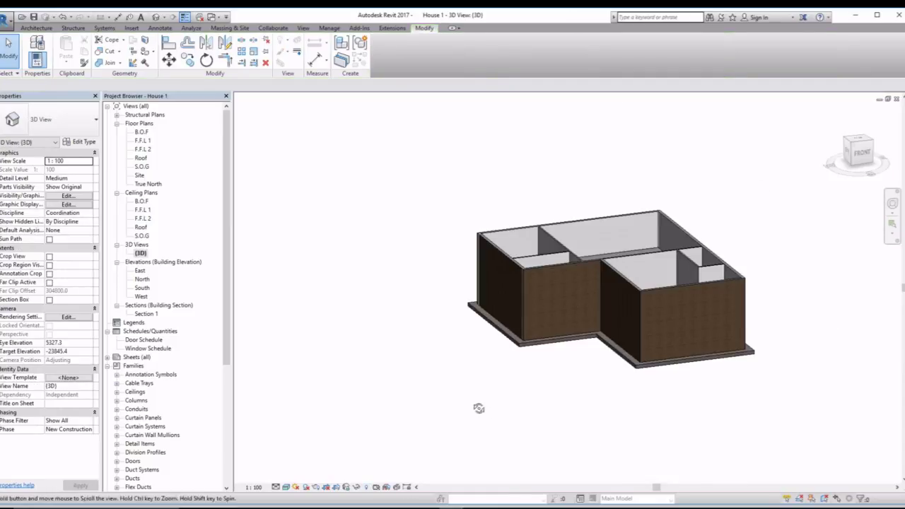
Open the F.F.L 1 reflected ceiling plan
mouse_move(479, 405)
middle_mouse_down("shift")
mouse_move(495, 440)
mouse_move(417, 393)
mouse_move(396, 403)
middle_mouse_up("shift")
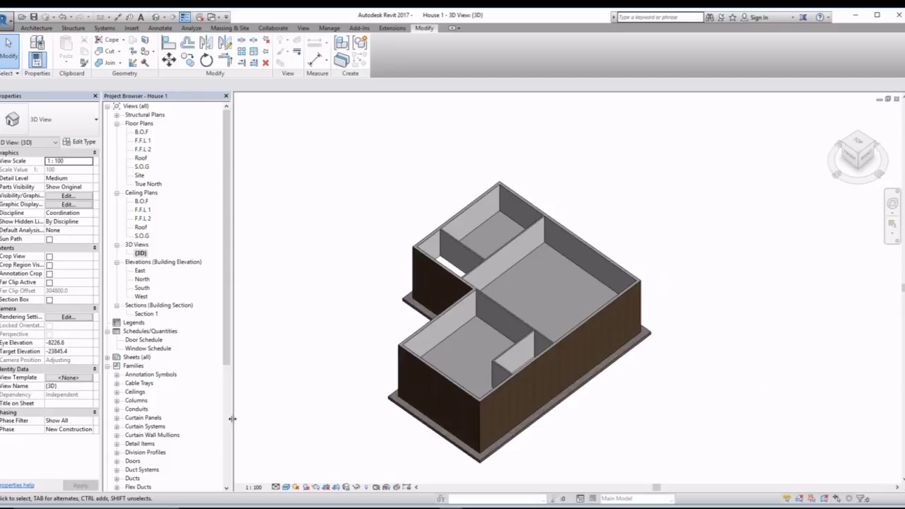
double_click(143, 210)
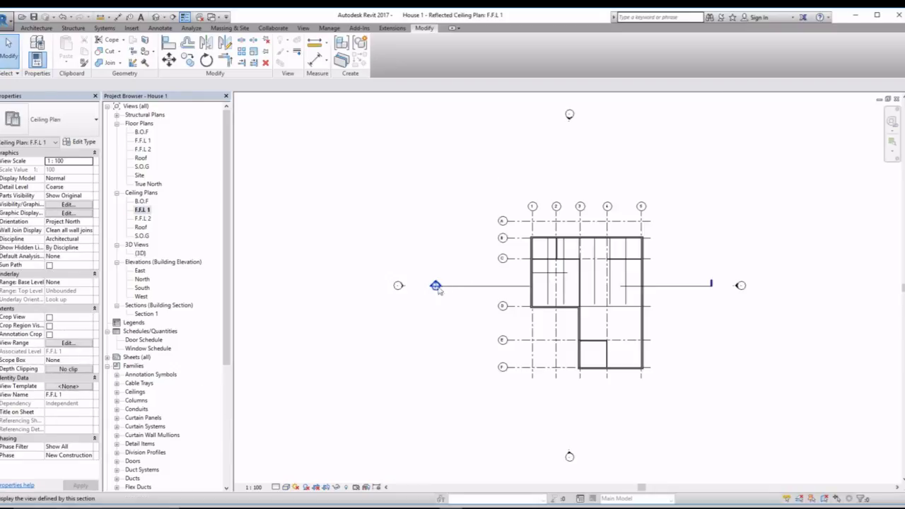
Open the F.F.L 1 floor plan and bring the whole house layout into view
double_click(142, 140)
scroll(550, 322, "down", 5)
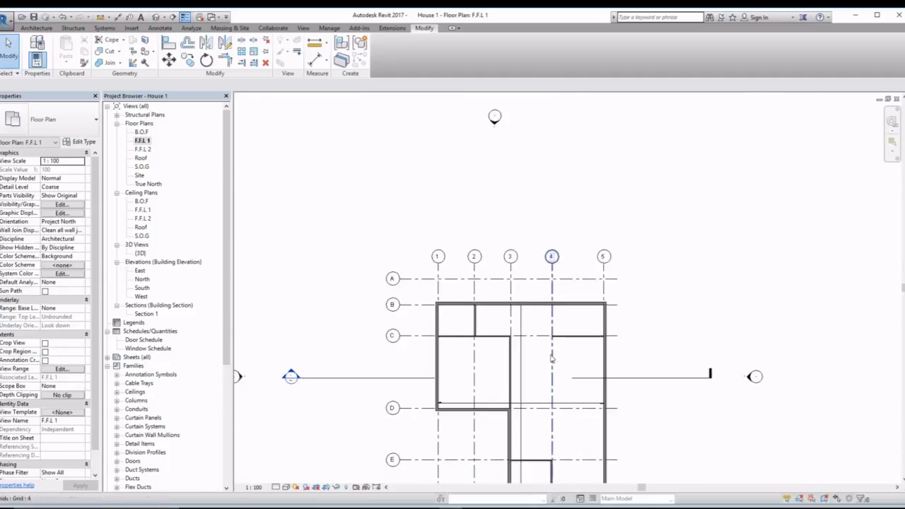
middle_click_drag(518, 482, 540, 320)
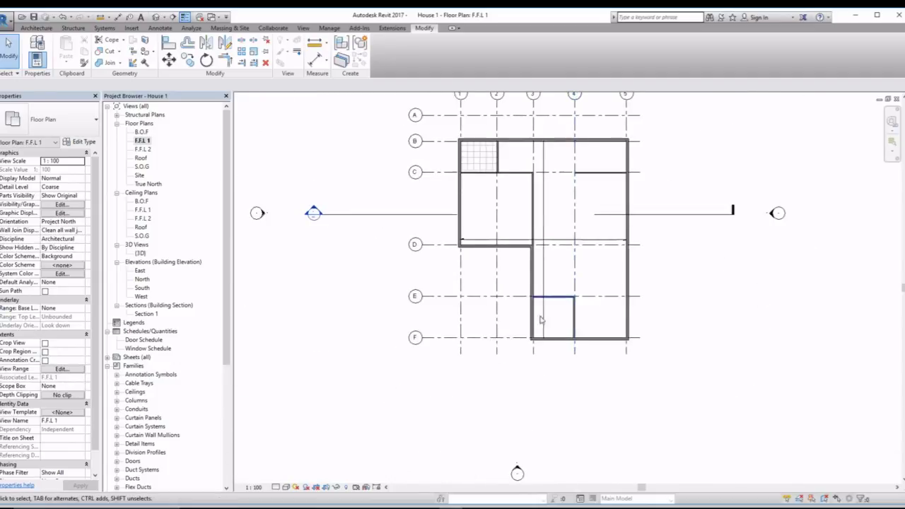
Try the Realistic and then the Consistent Colors visual style on the F.F.L 1 floor plan
left_click(286, 487)
left_click(303, 468)
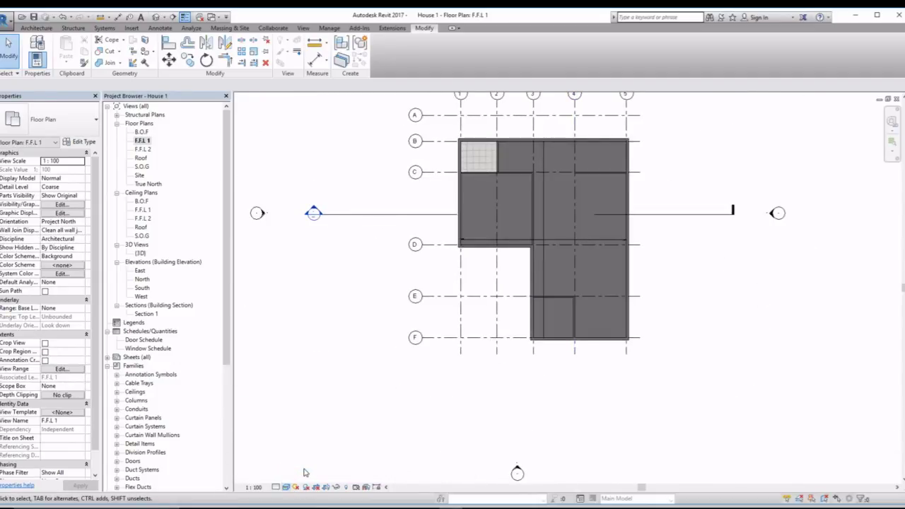
left_click(287, 488)
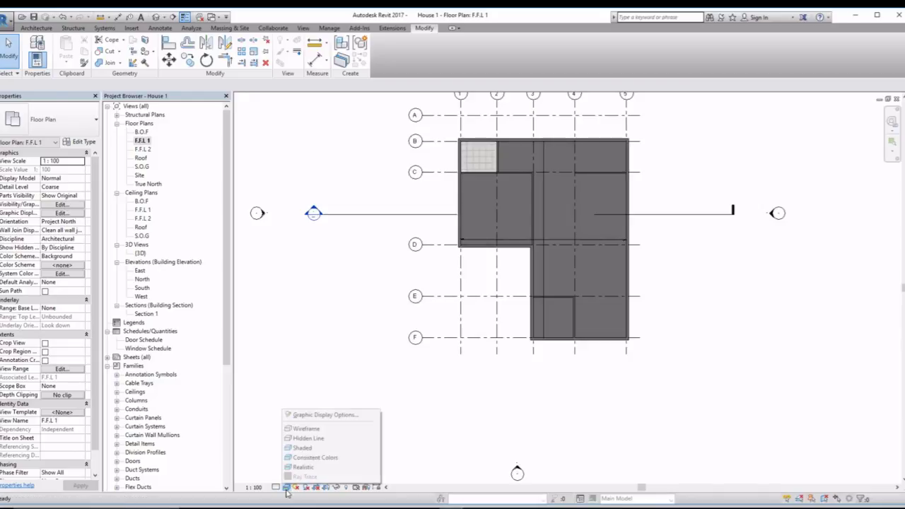
left_click(315, 459)
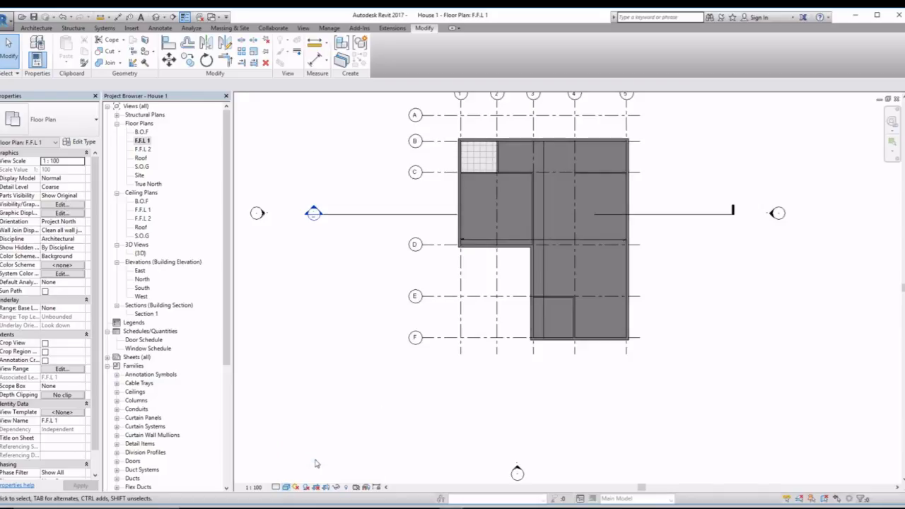
Set the F.F.L 1 floor plan's detail level to Fine and its visual style to Hidden Line
left_click(276, 487)
left_click(285, 478)
left_click(287, 487)
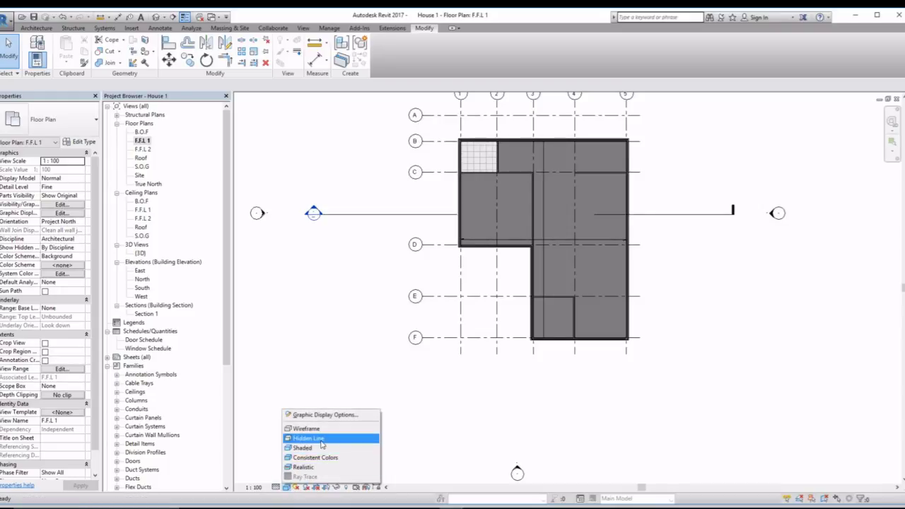
left_click(321, 440)
Open the F.F.L 2 floor plan to examine the tiled rooms on the upper floor
middle_click_drag(735, 321, 622, 368)
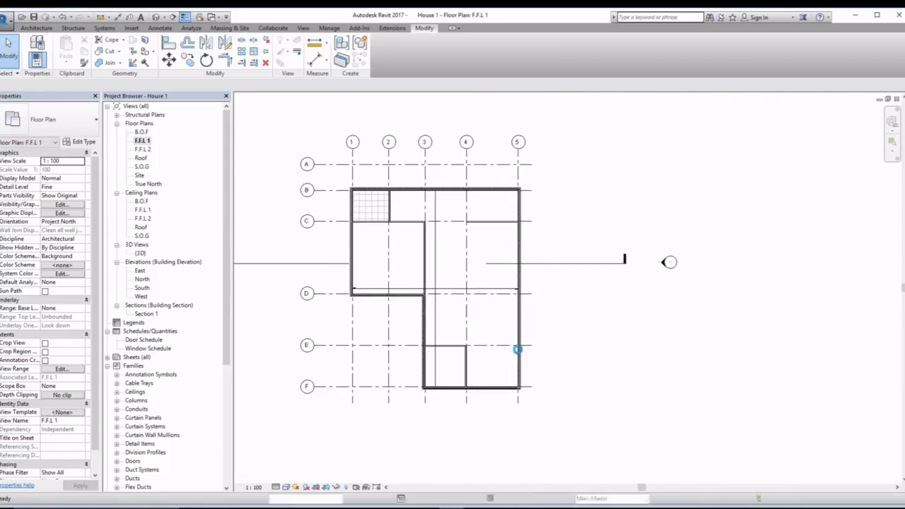
double_click(142, 149)
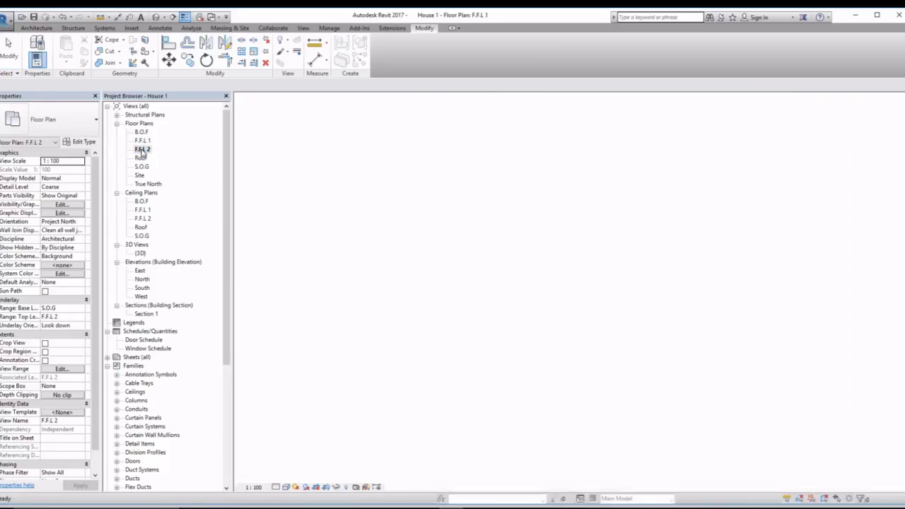
middle_click_drag(724, 396, 661, 354)
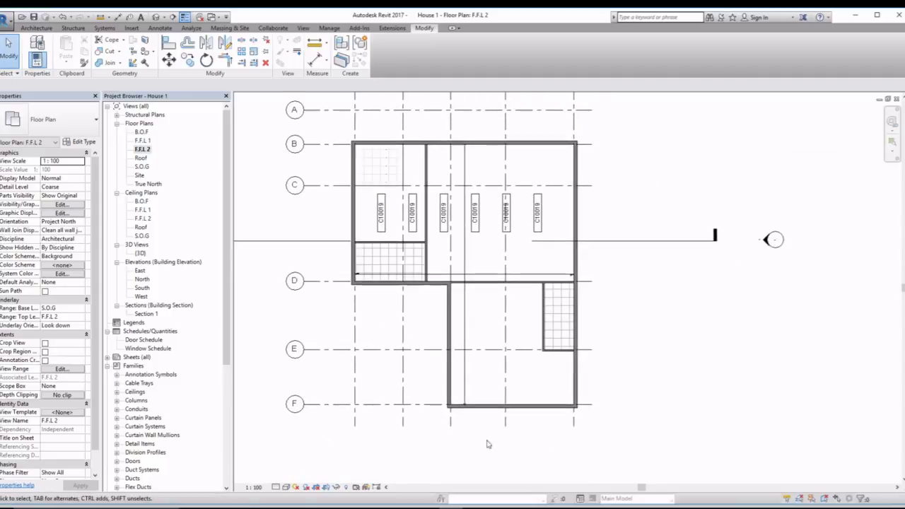